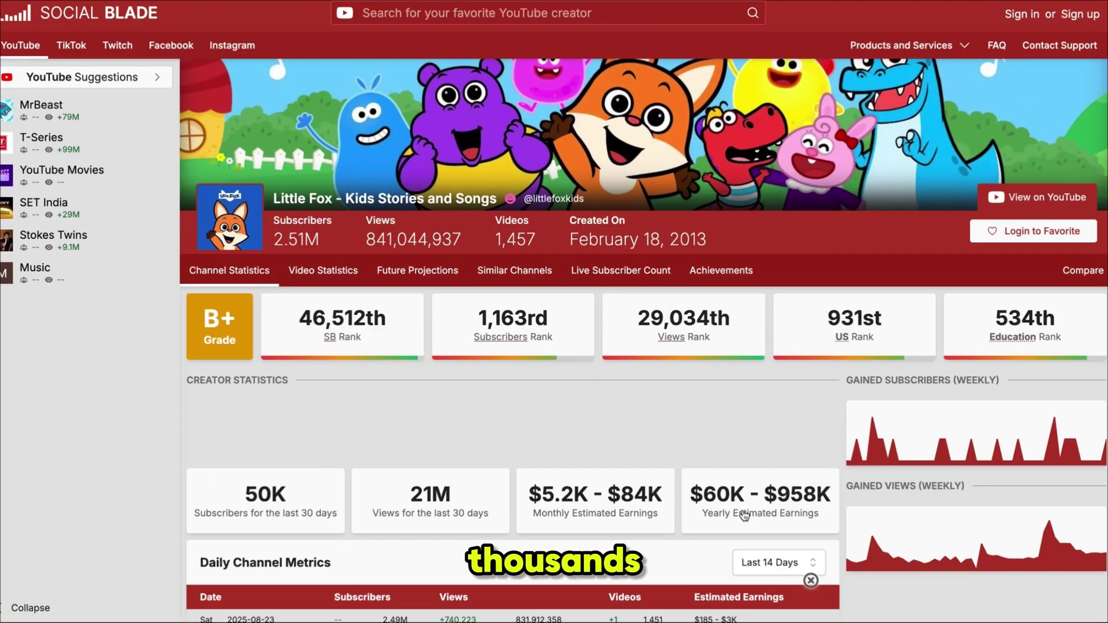
- Scroll to the Little Fox channel stats showing 2.51M subscribers and $60K–$958K yearly earnings
scroll(745, 514, down, 1)
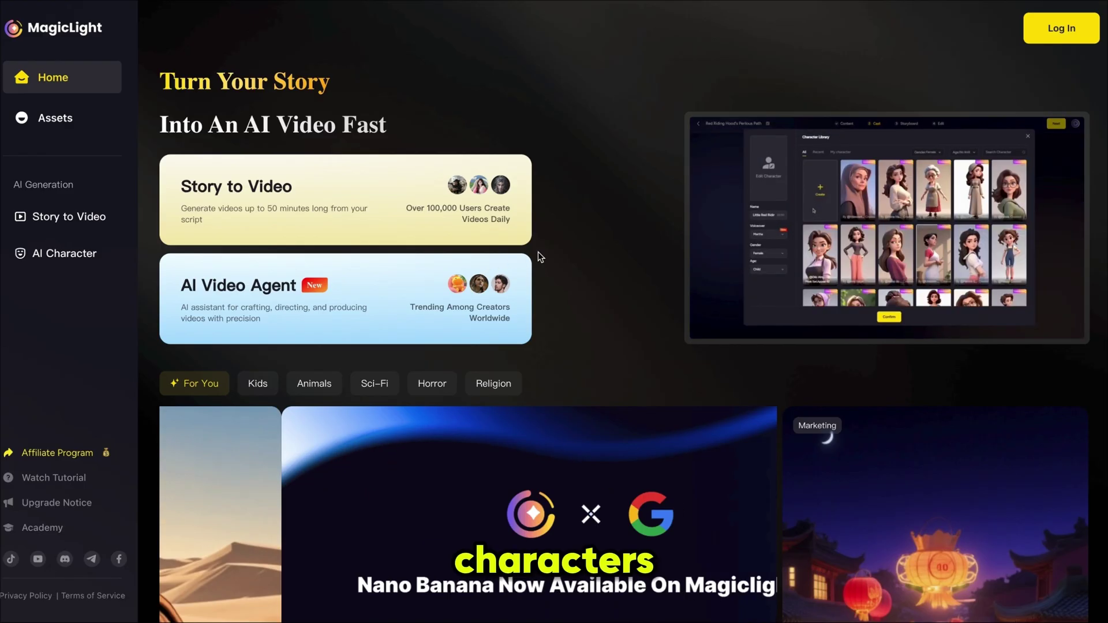
- Open the AI Video Agent, browse Bible, rescue and trending suggestions, then send the Iceland kids-story prompt
scroll(928, 275, down, 5)
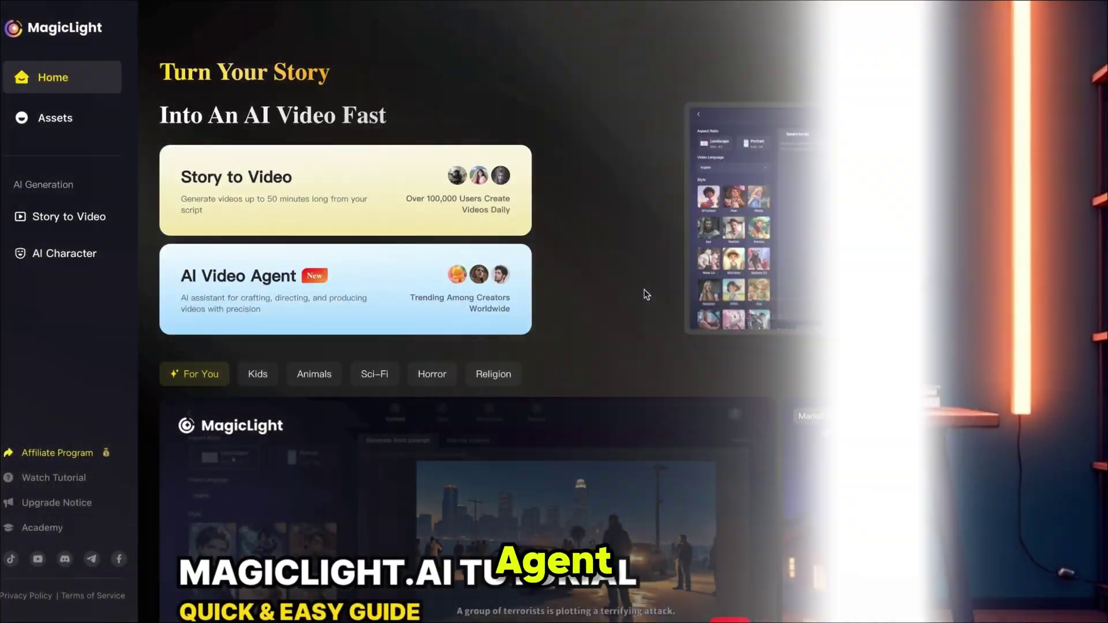
click(291, 294)
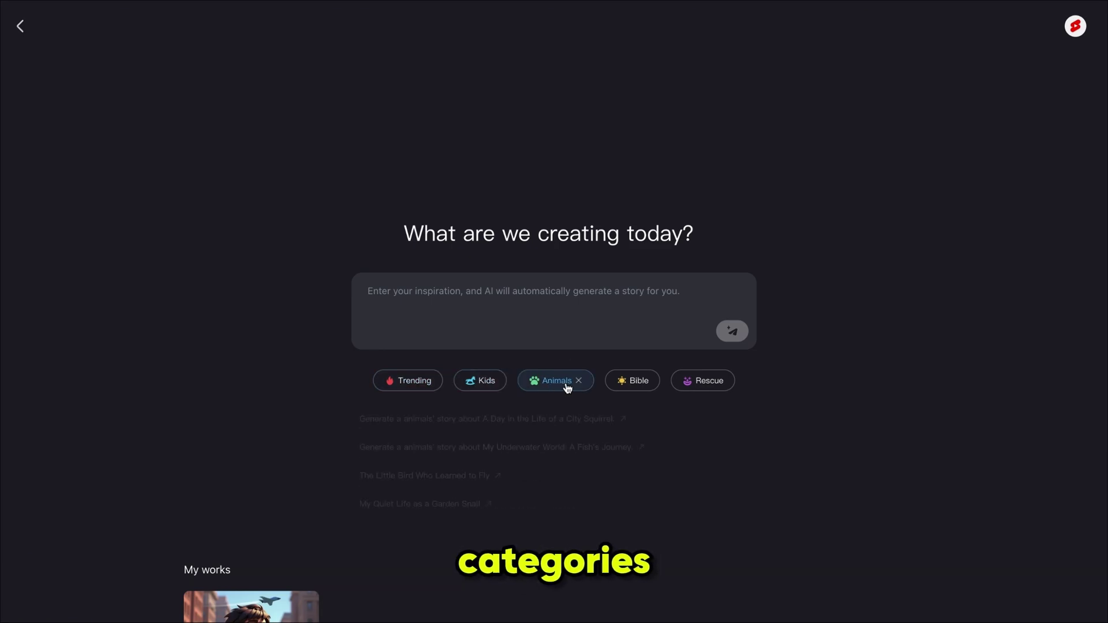
click(642, 383)
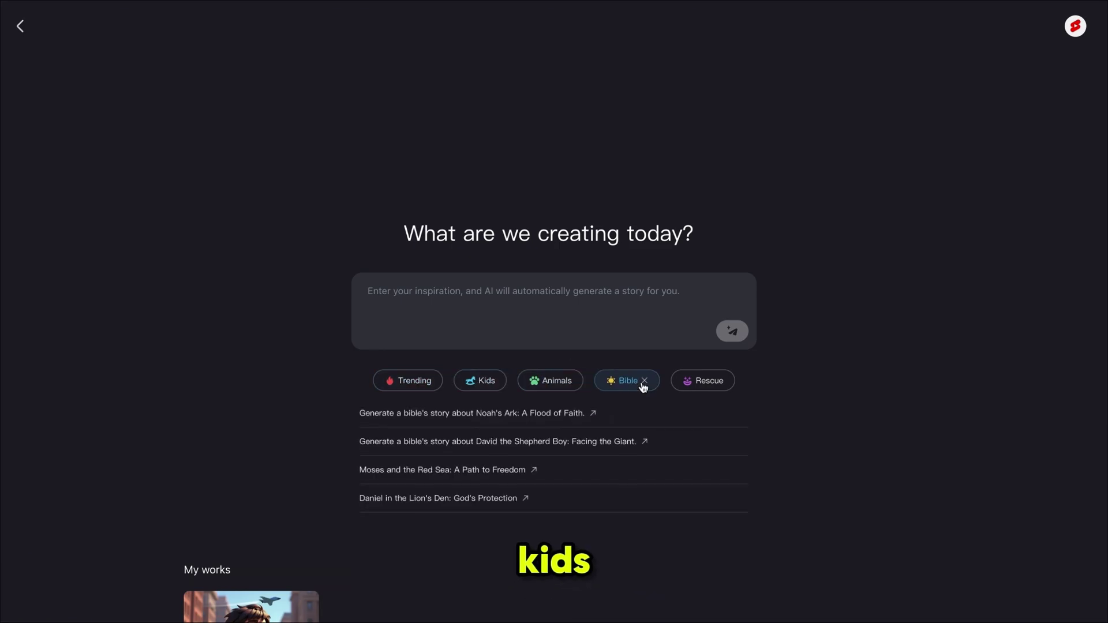
click(698, 384)
click(425, 395)
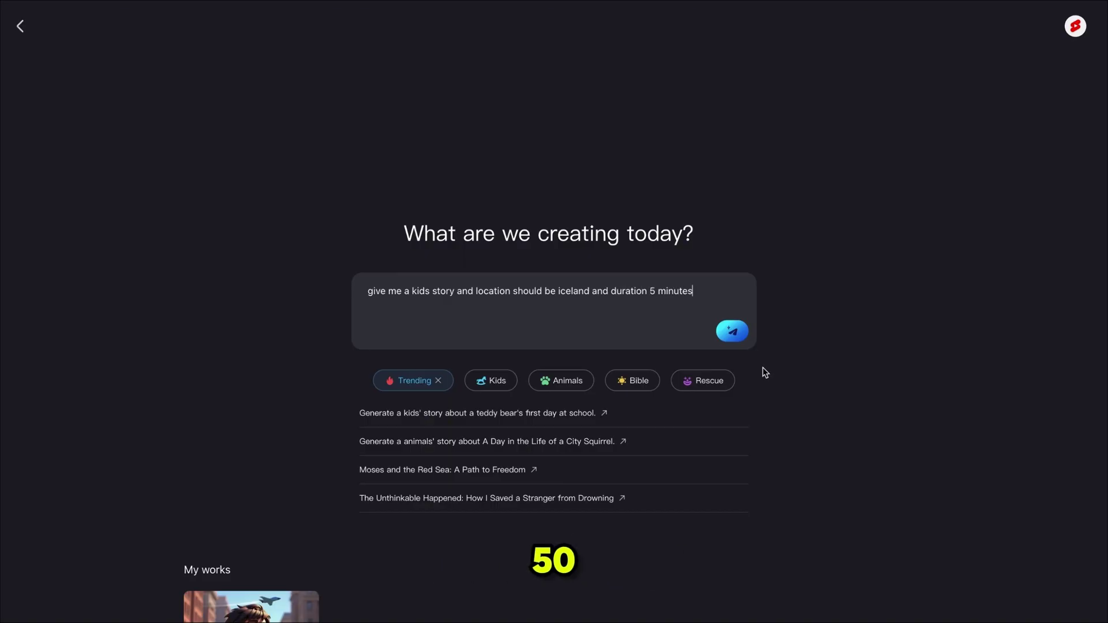
click(735, 335)
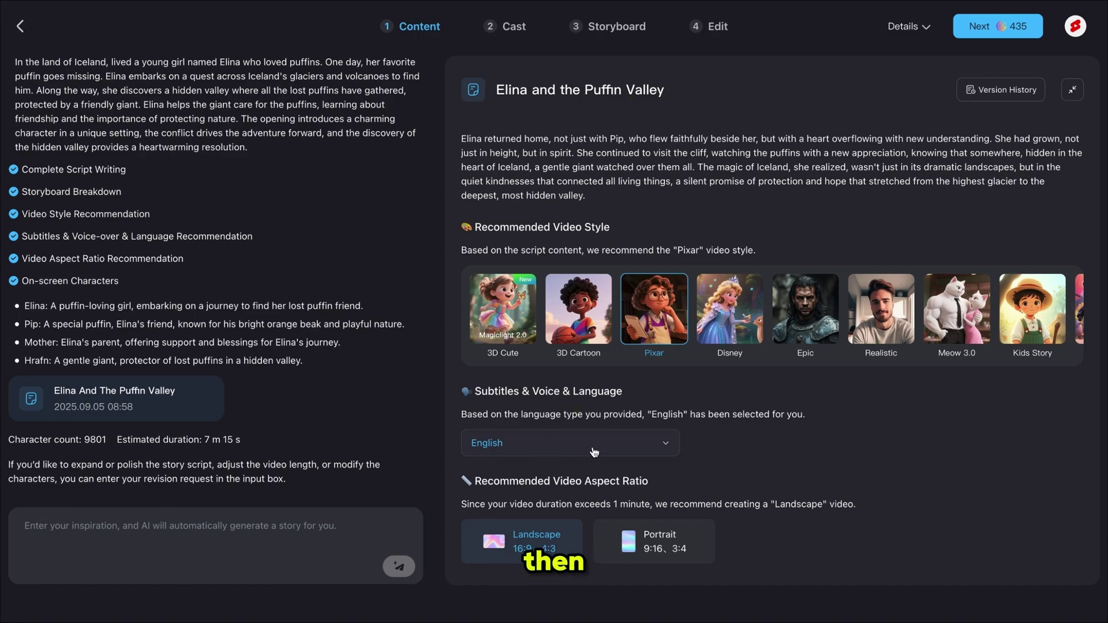
- Check the video language list, then select and copy the 'Elina and the Puffin Valley' script text
click(602, 444)
click(604, 450)
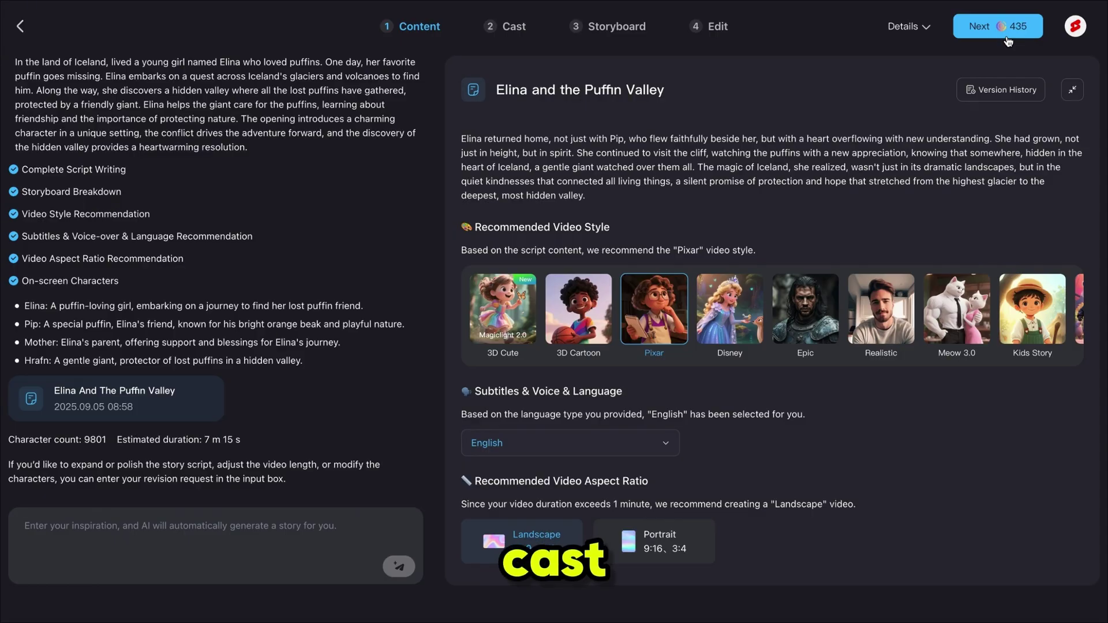
scroll(856, 498, up, 5)
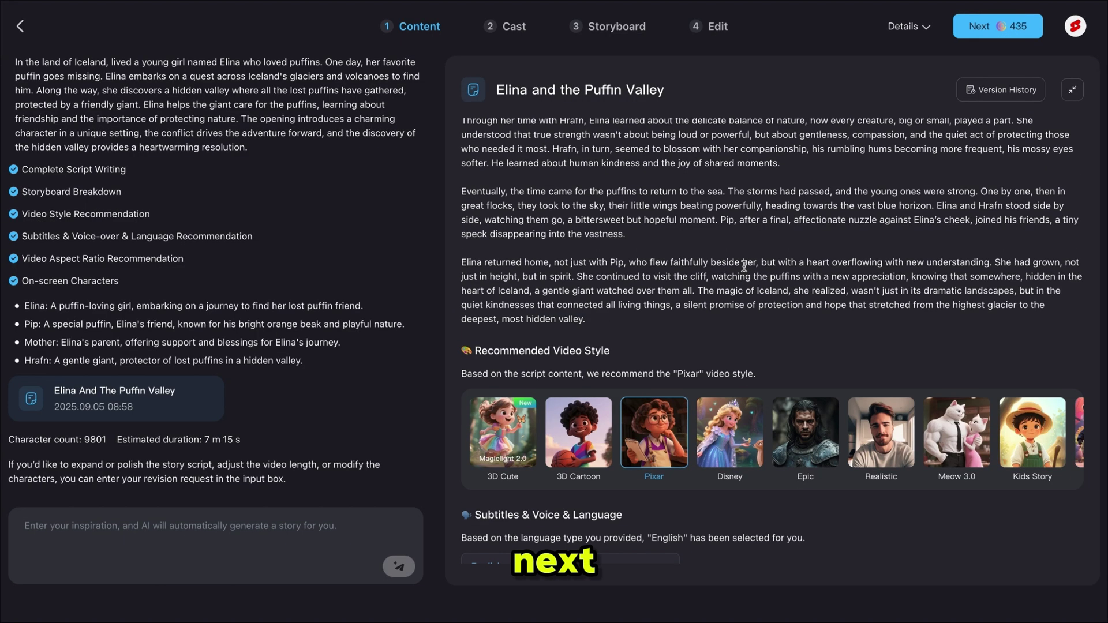
scroll(854, 498, up, 15)
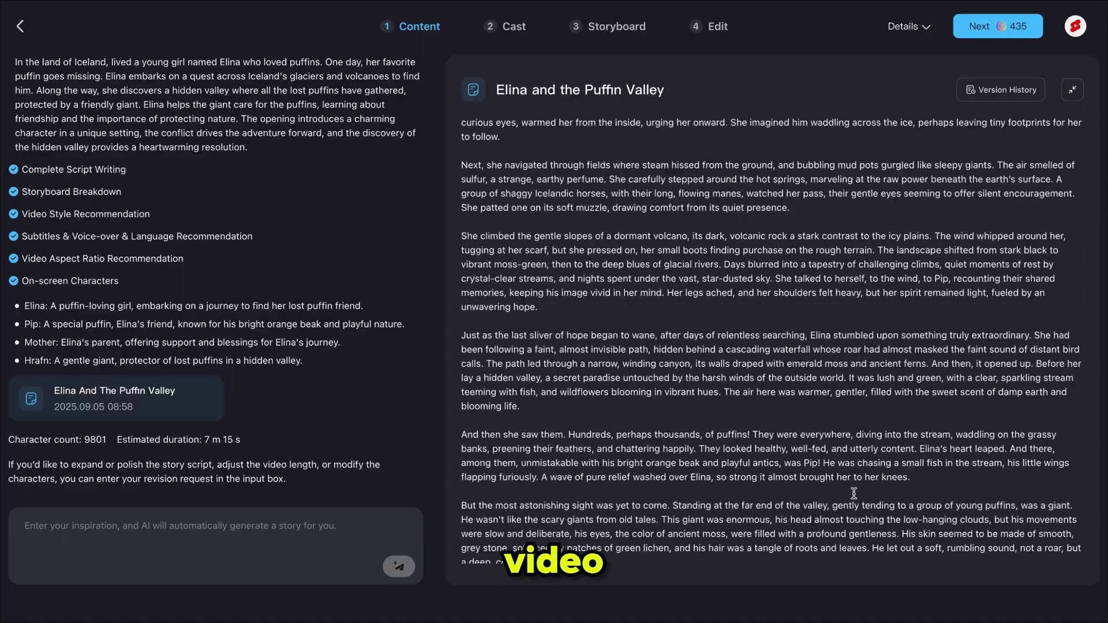
drag(462, 150, 722, 600)
scroll(517, 118, up, 5)
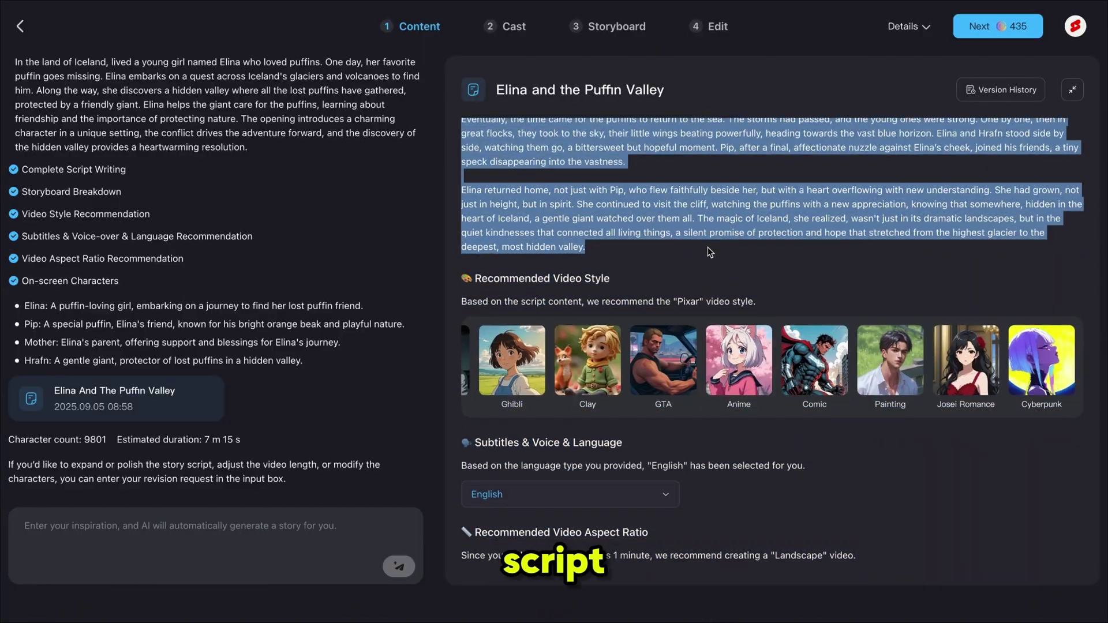
click(517, 118)
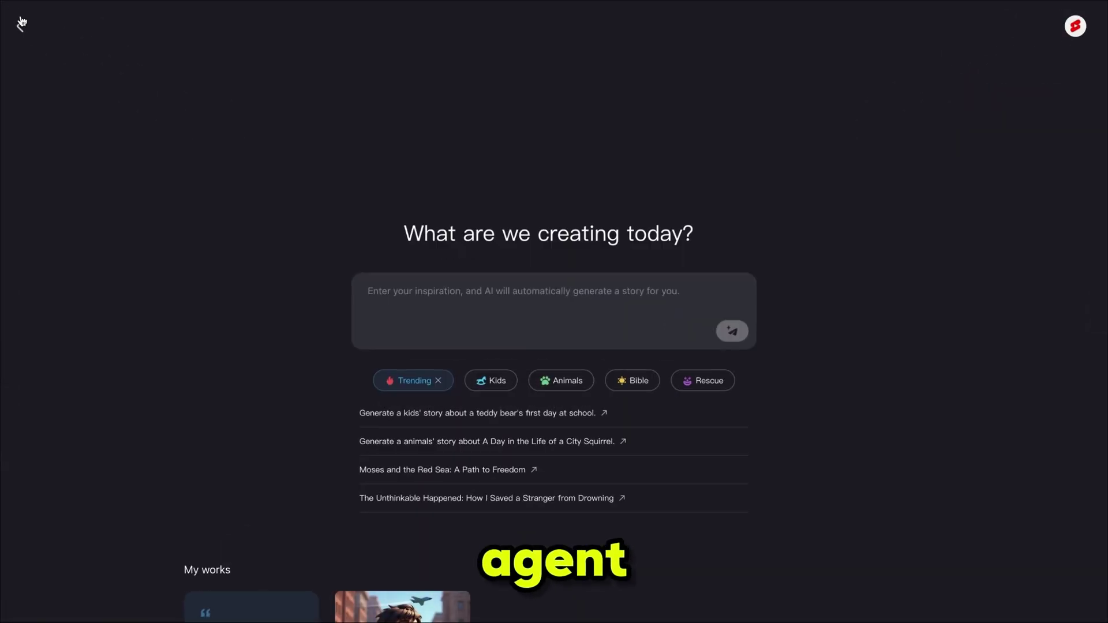
- Start a Story to Video project from Home and preview the trending 'The Magical Paintbrush' video
click(21, 24)
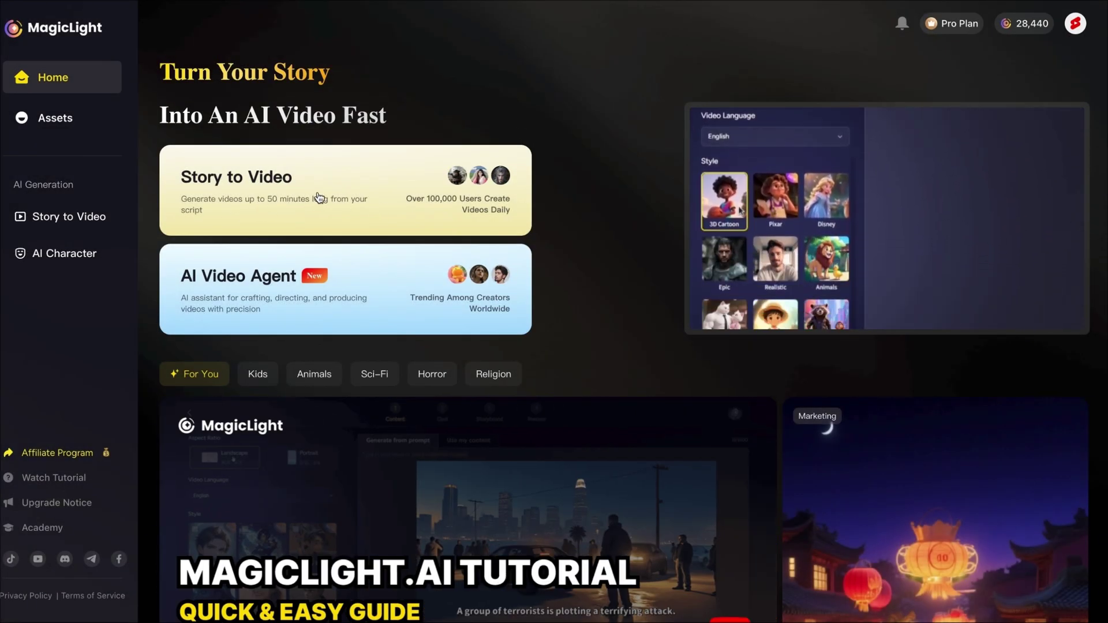
click(309, 184)
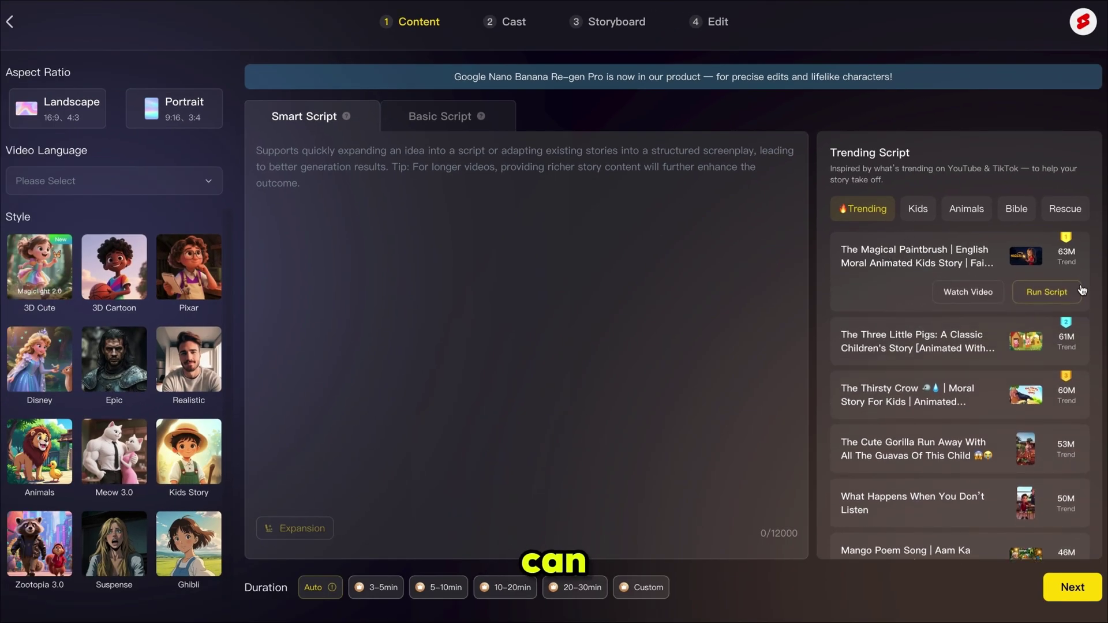
click(968, 292)
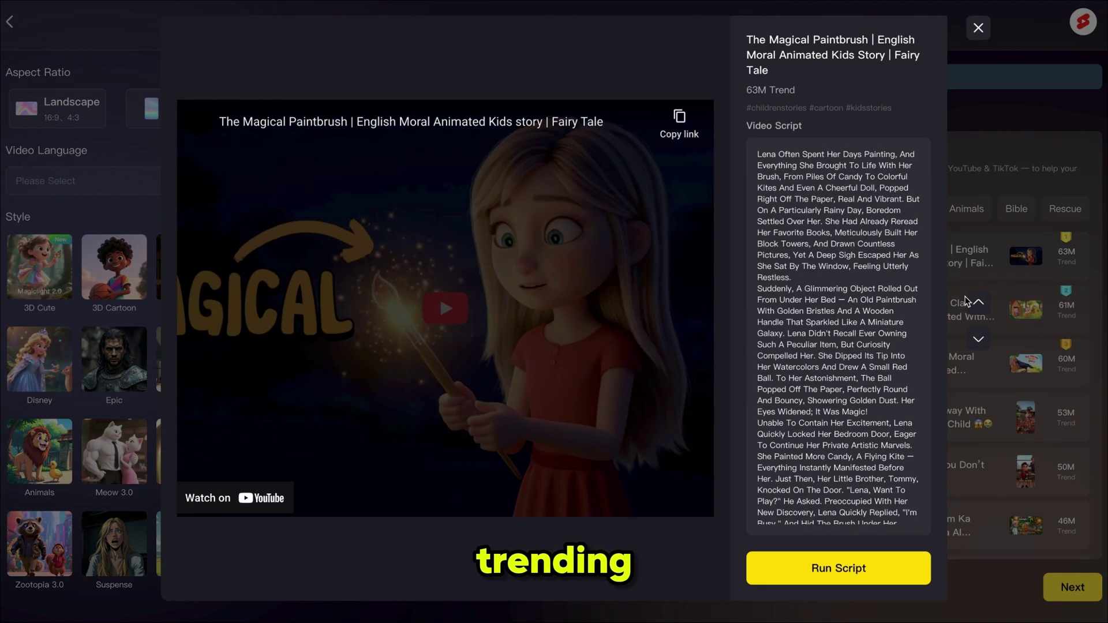
click(277, 489)
click(411, 489)
click(999, 109)
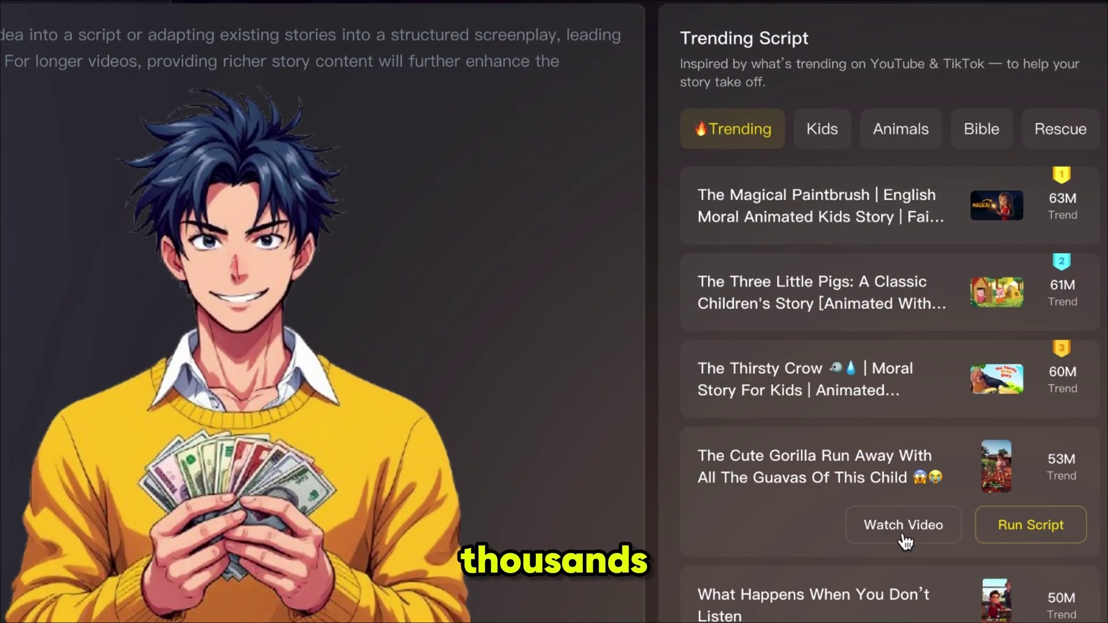
scroll(906, 454, down, 7)
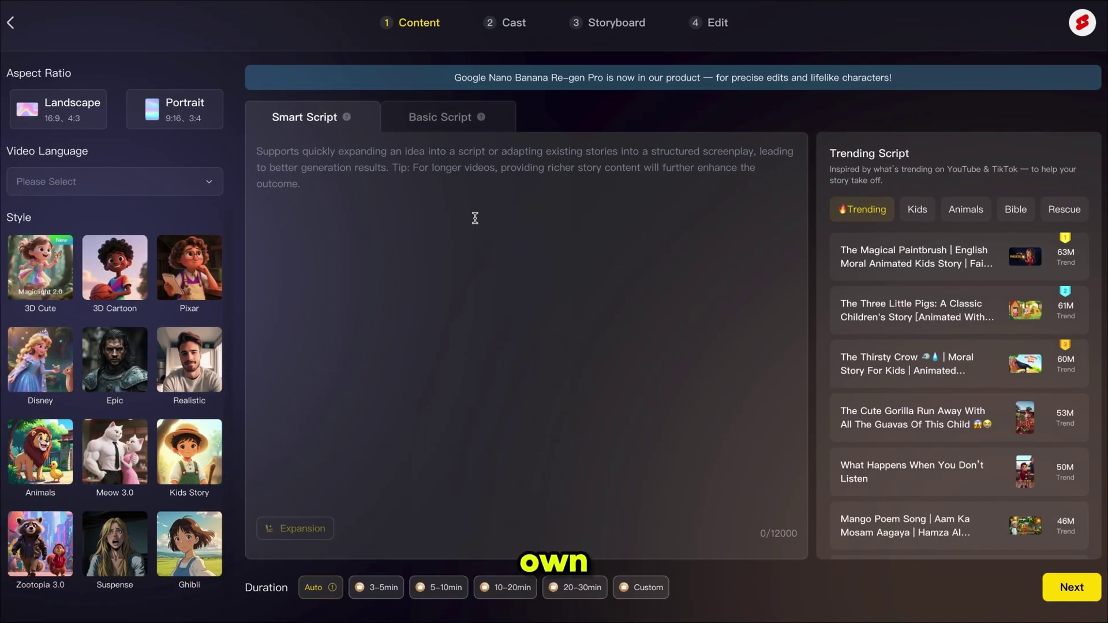
- Paste the copied Elina story into the Basic Script box
click(457, 121)
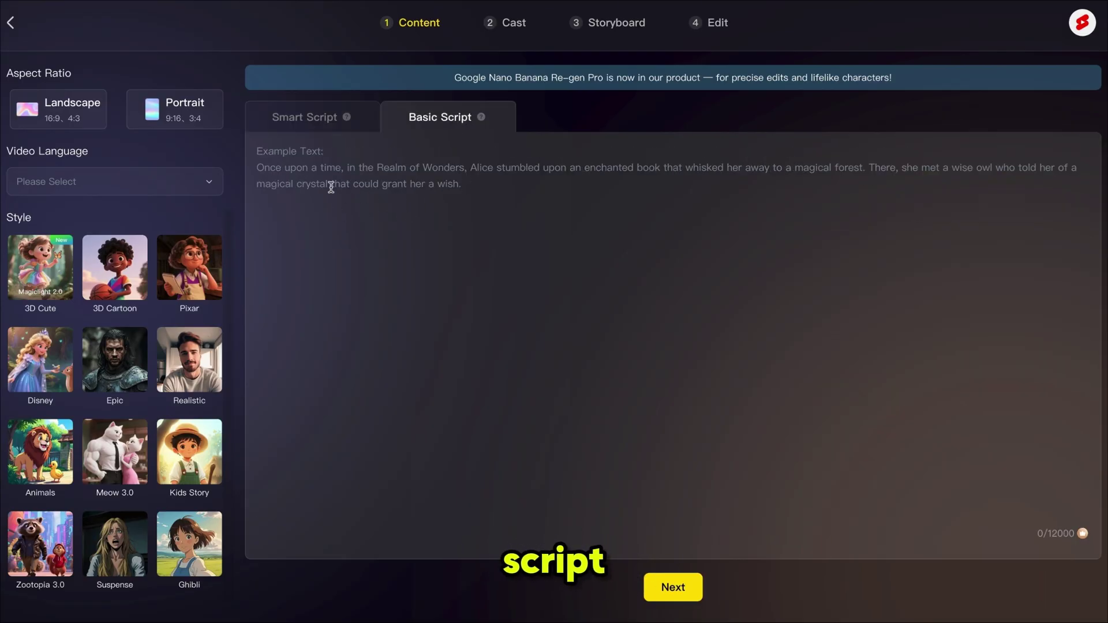
click(324, 211)
key(ctrl+v)
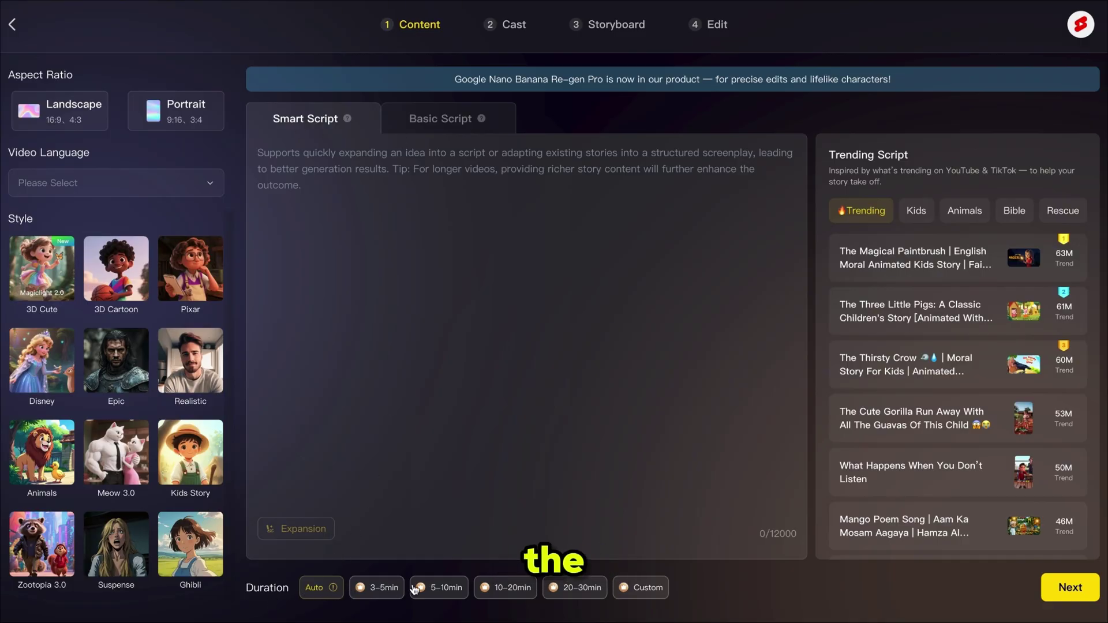
- Set a Custom duration of 50 minutes with 600 shots and return to the Basic Script
click(642, 592)
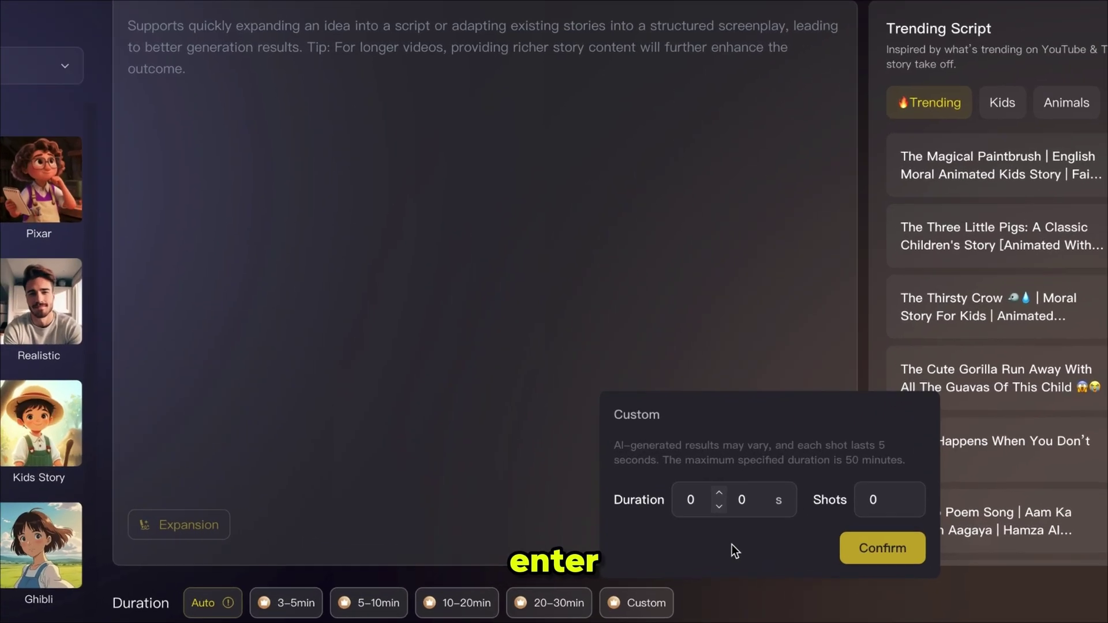
key(BackSpace)
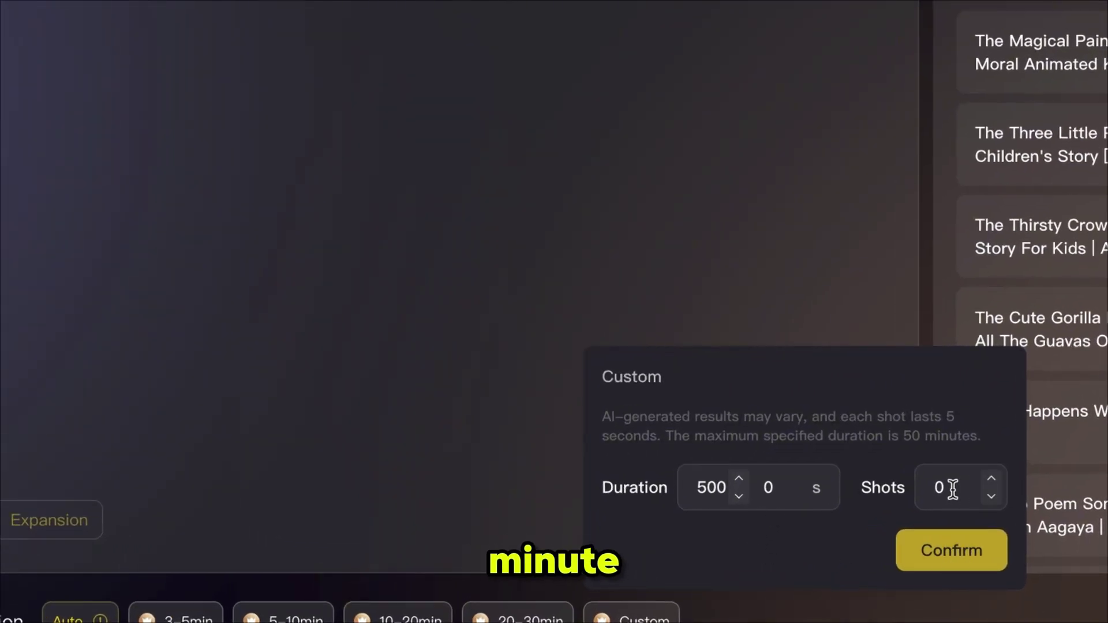
click(745, 530)
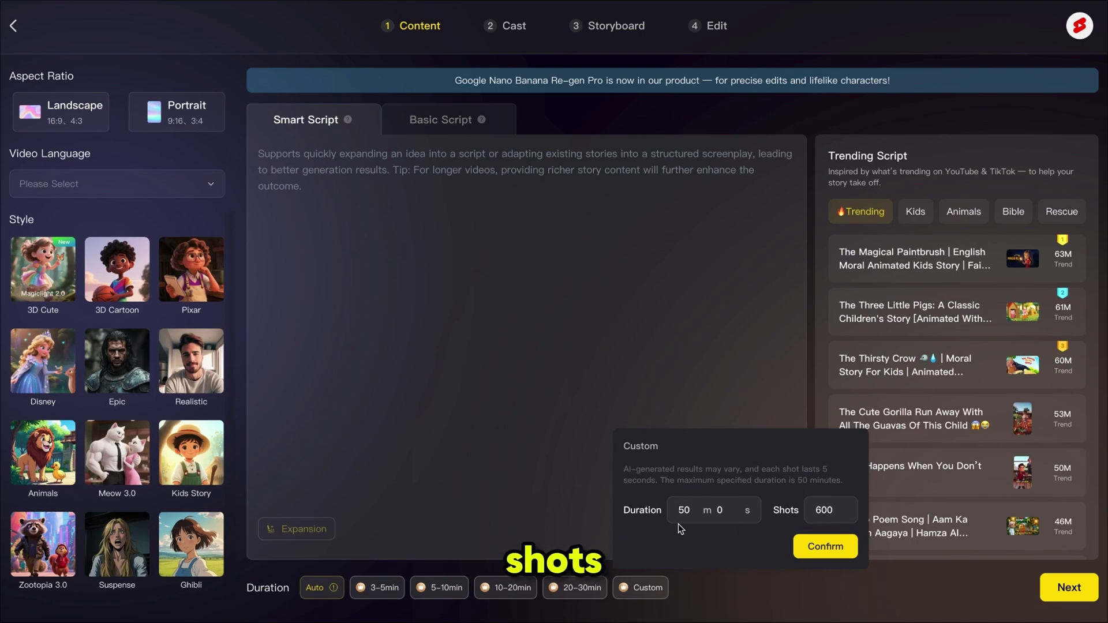
click(516, 482)
click(420, 122)
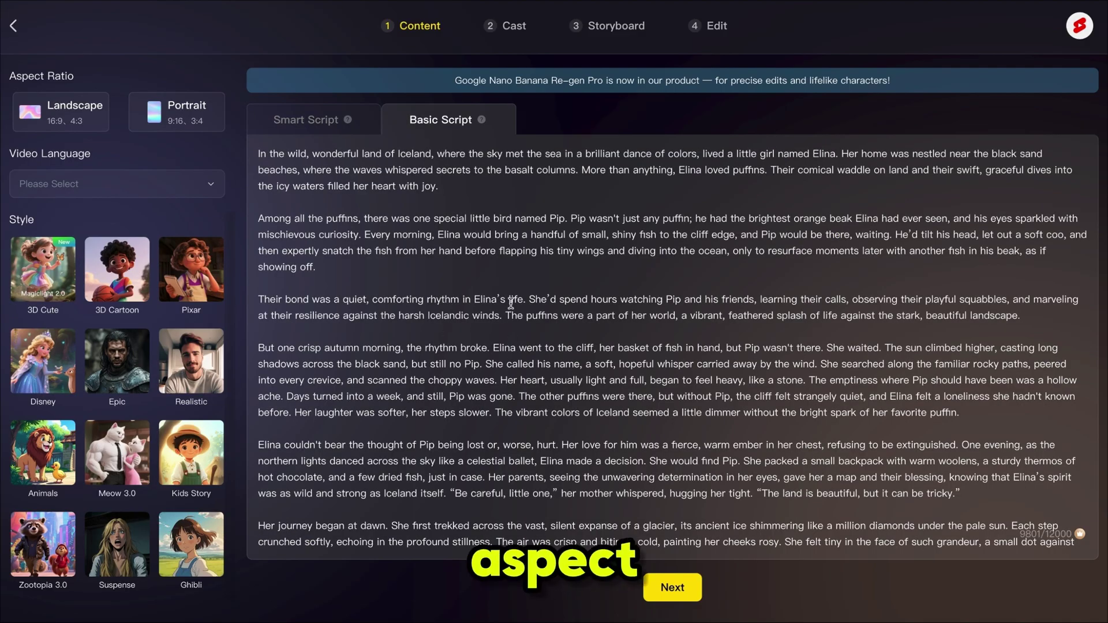
- Set the video language to English and choose the 3D Cartoon style
click(127, 183)
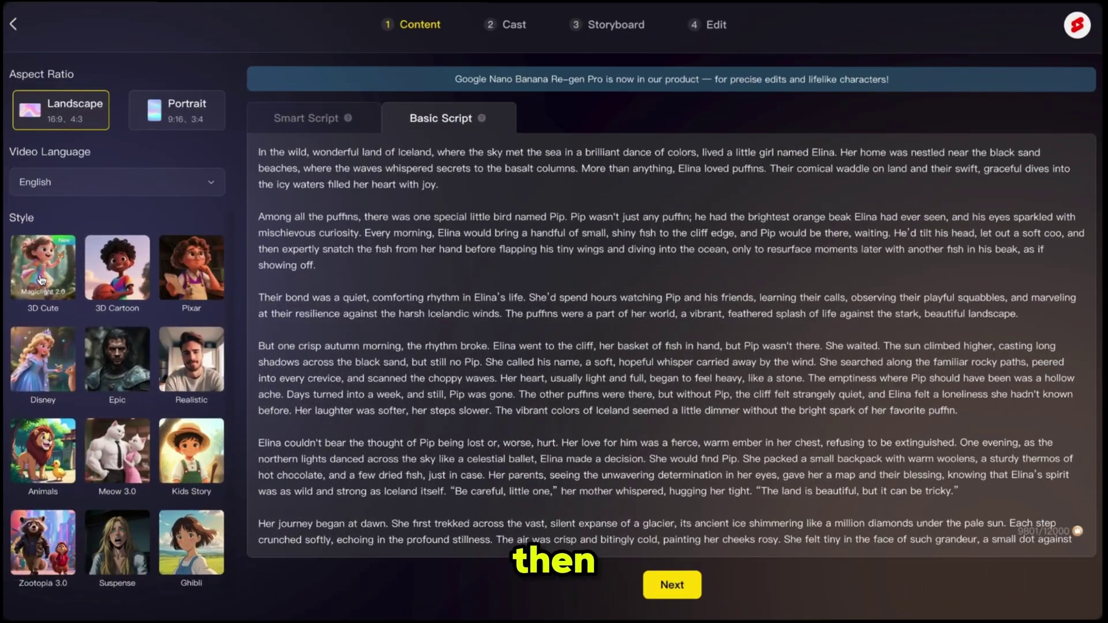
mouse_move(182, 283)
click(115, 280)
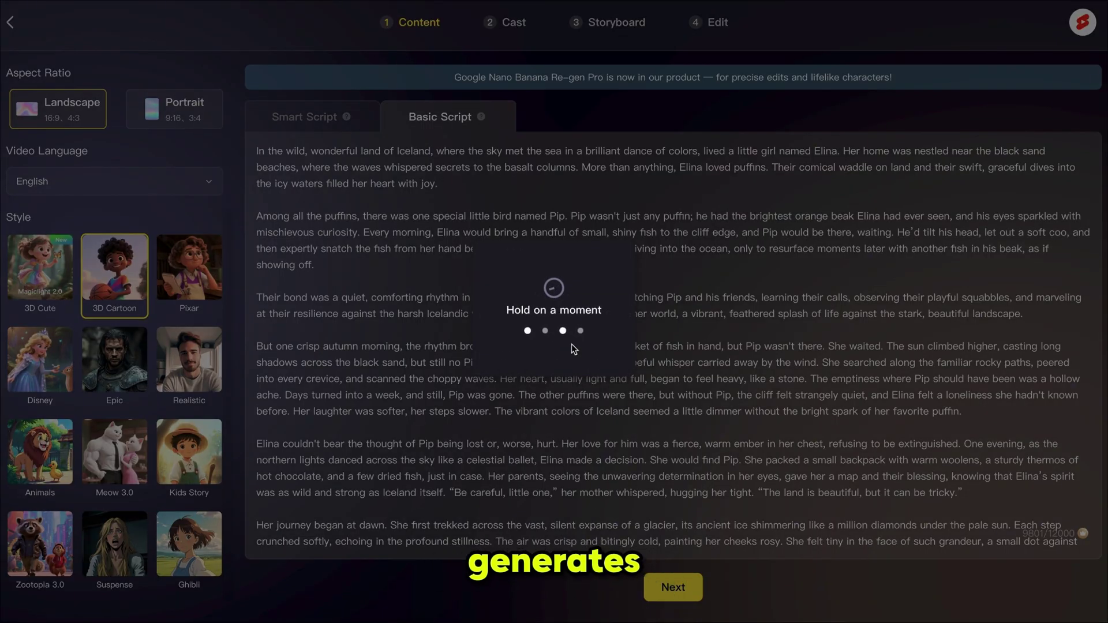
- Review the 80 shots, checking shot 4's text, and proceed to story analysis
scroll(572, 344, down, 2)
scroll(572, 344, down, 20)
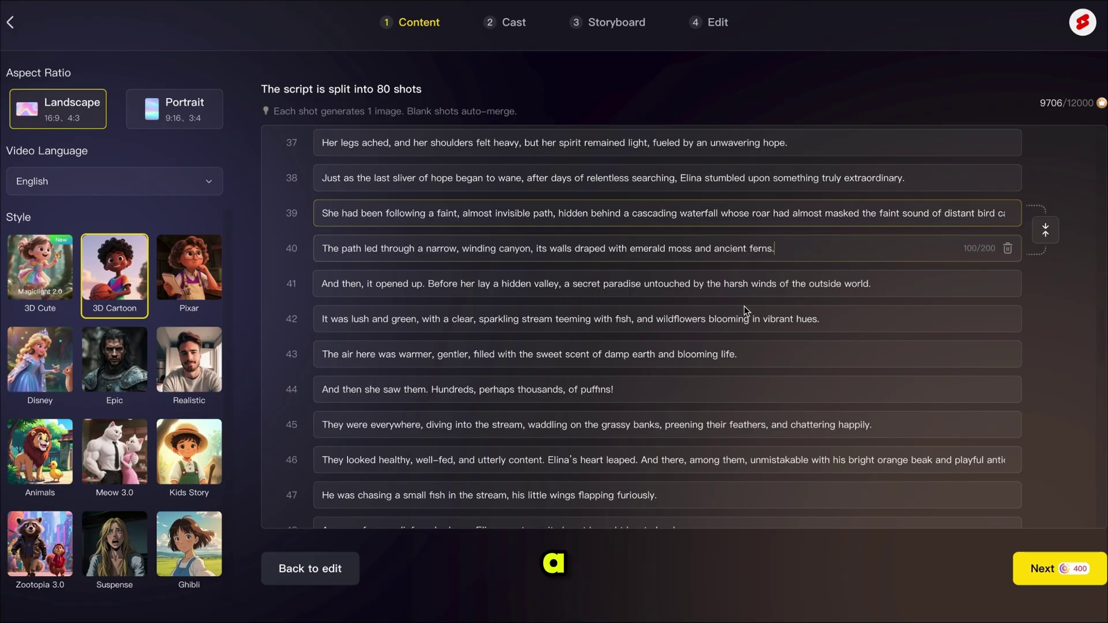
scroll(606, 446, up, 20)
click(611, 266)
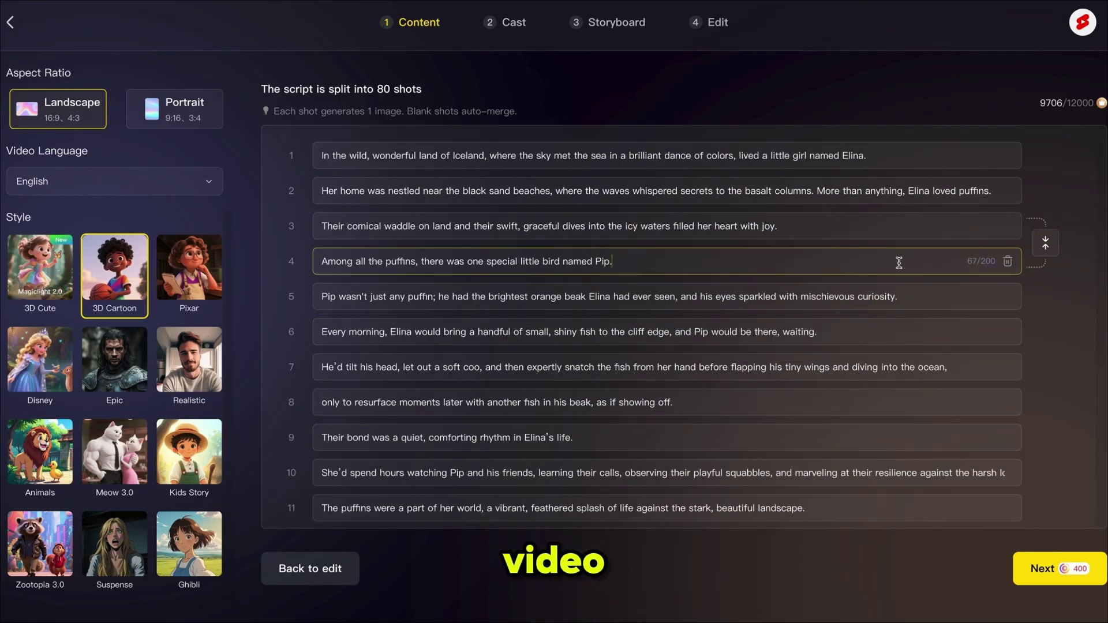
drag(502, 261, 627, 257)
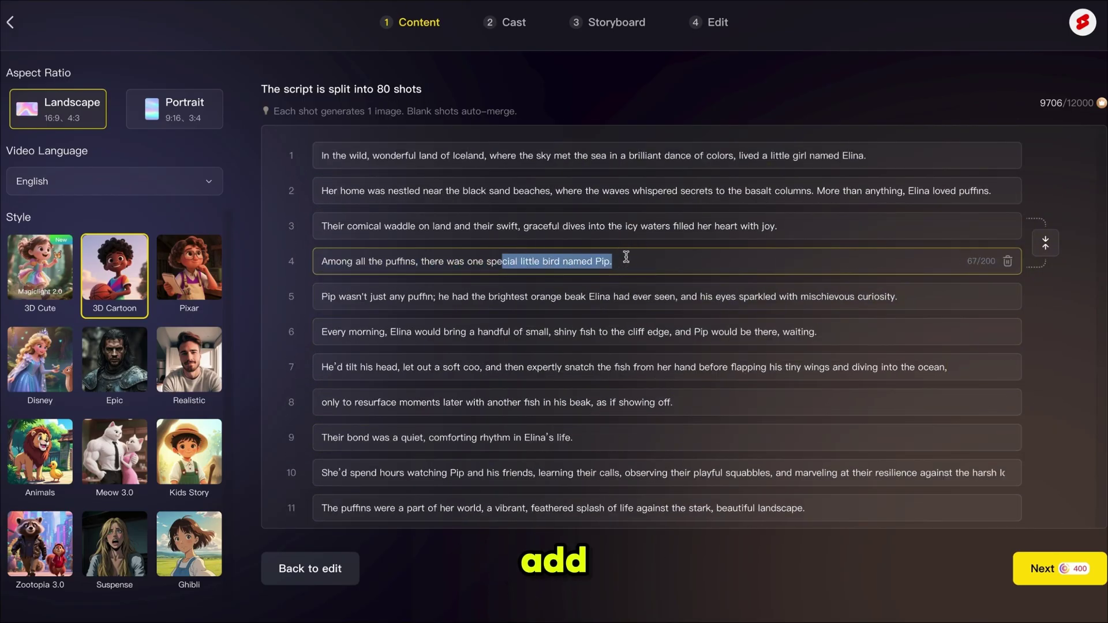
click(613, 261)
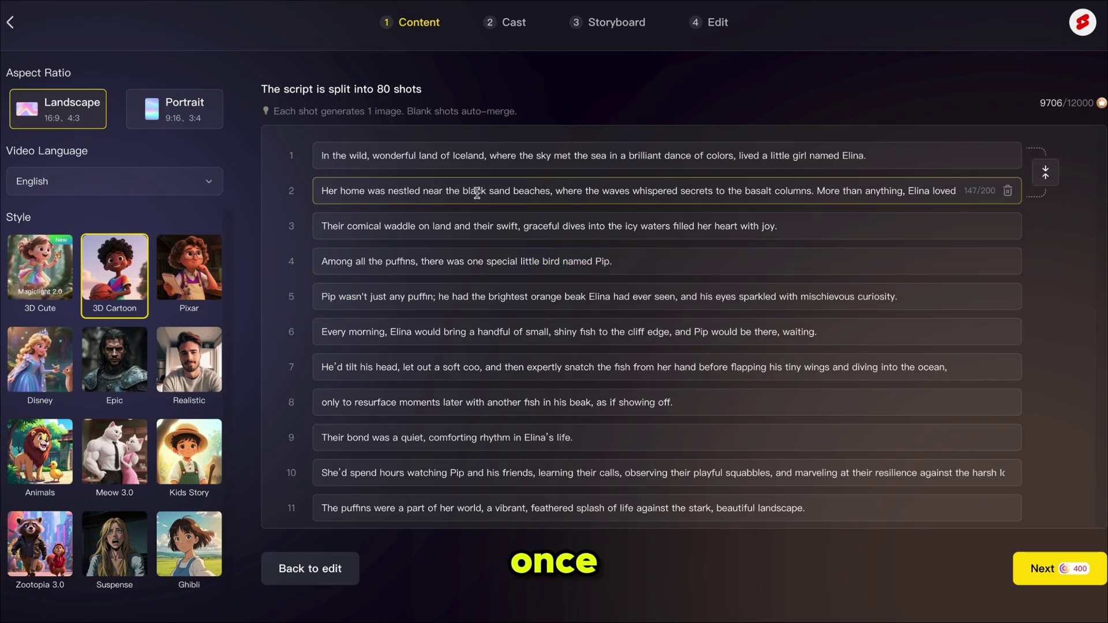
scroll(475, 191, down, 3)
key(Down)
key(Down)
key(Down)
key(Down)
key(Down)
key(Down)
key(Down)
key(Down)
key(Down)
key(Down)
key(Down)
key(Down)
key(Down)
key(Down)
key(Down)
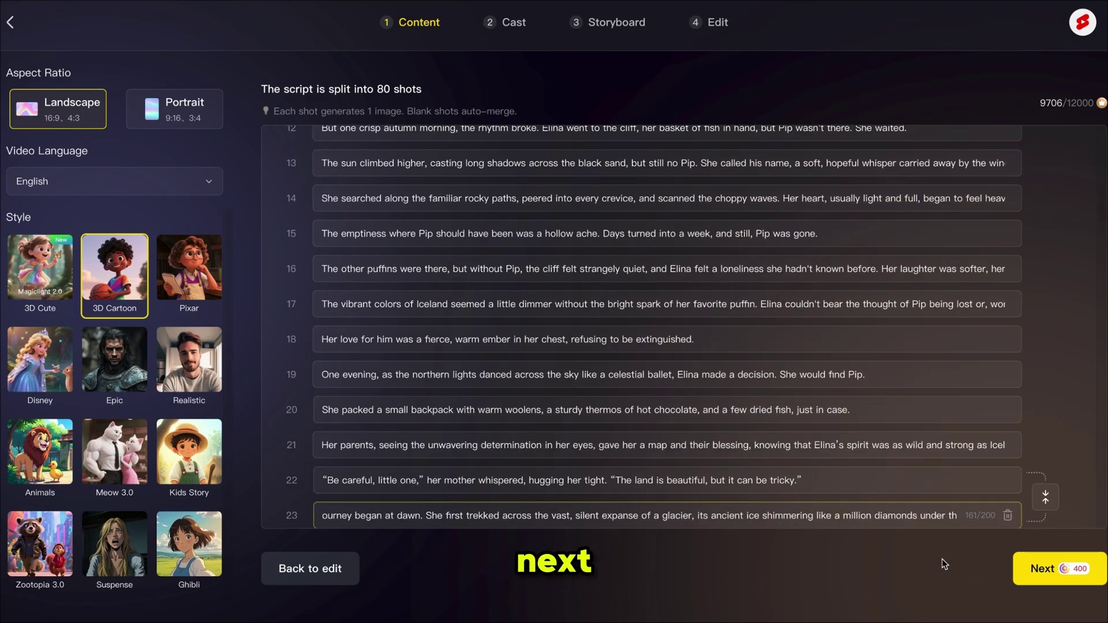
click(1048, 568)
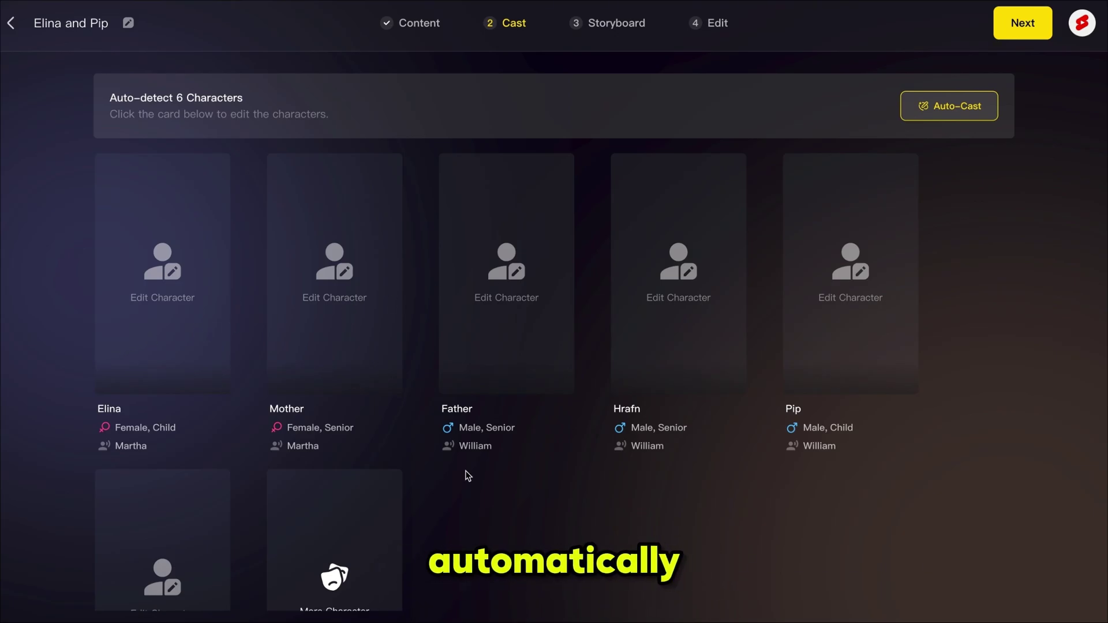
- Look over Elina's character options, then Auto-Cast images for Elina, Mother, Father and Hrafn
scroll(169, 574, down, 2)
scroll(168, 574, up, 2)
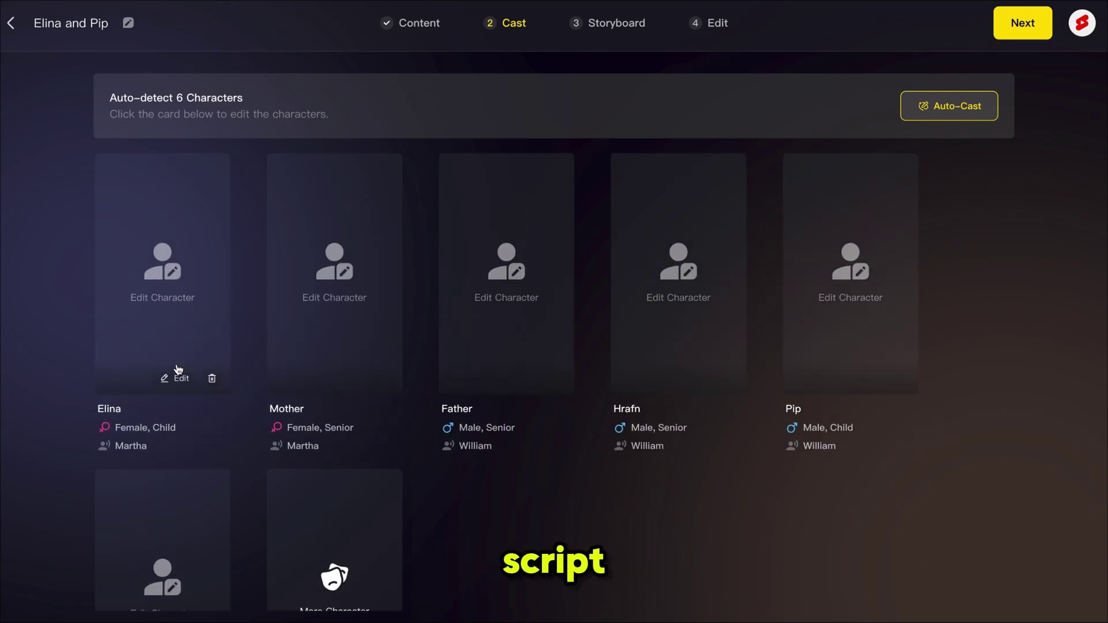
click(180, 379)
scroll(566, 413, down, 10)
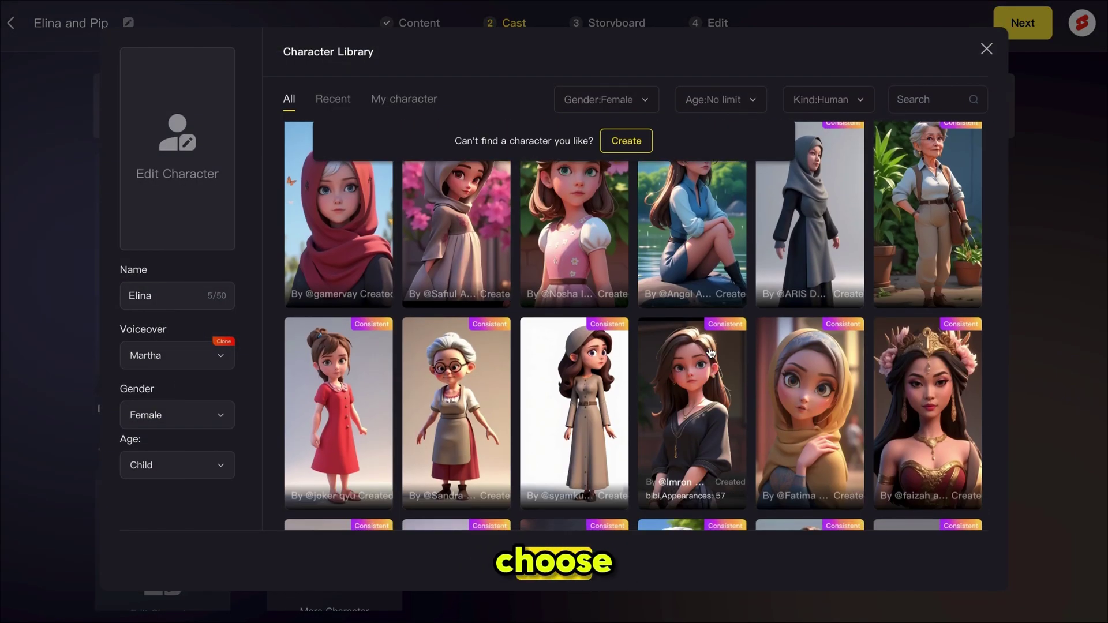
scroll(566, 413, up, 10)
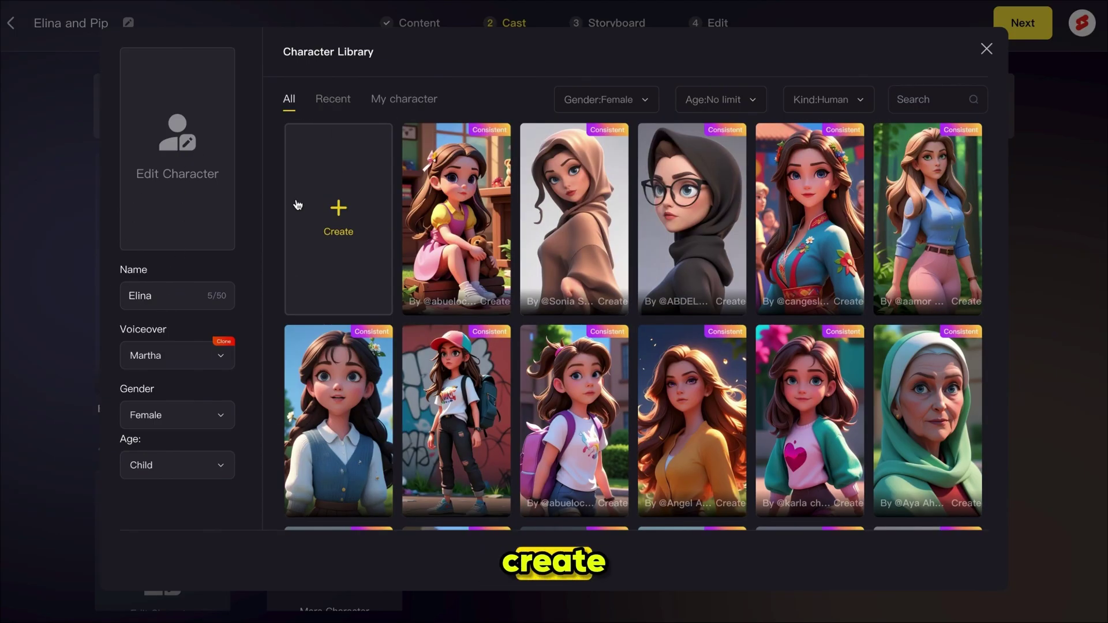
click(348, 237)
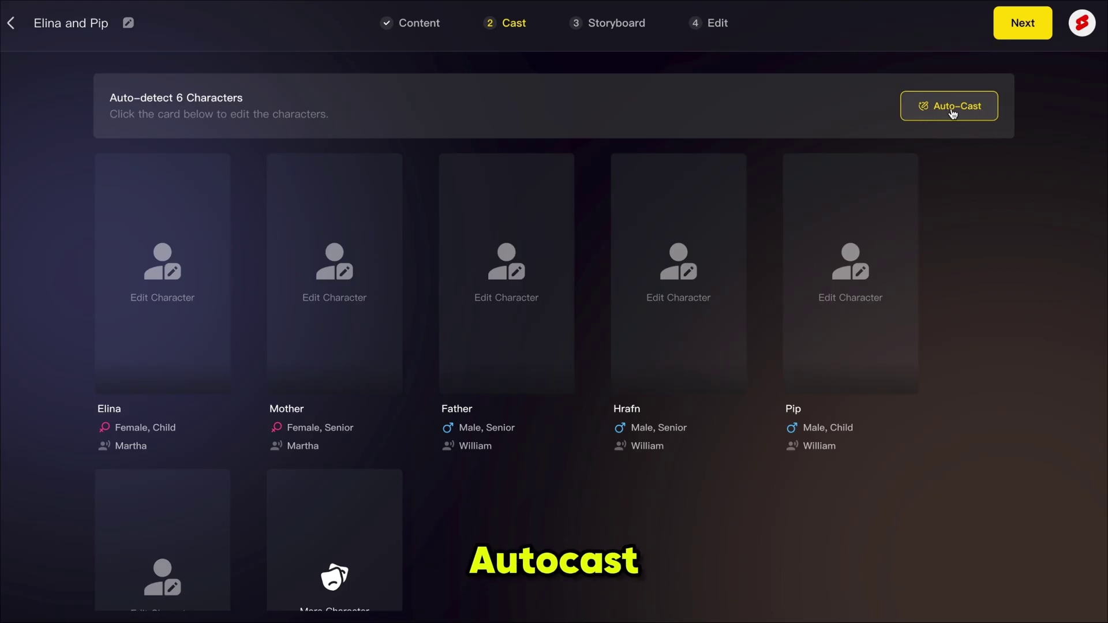
click(953, 112)
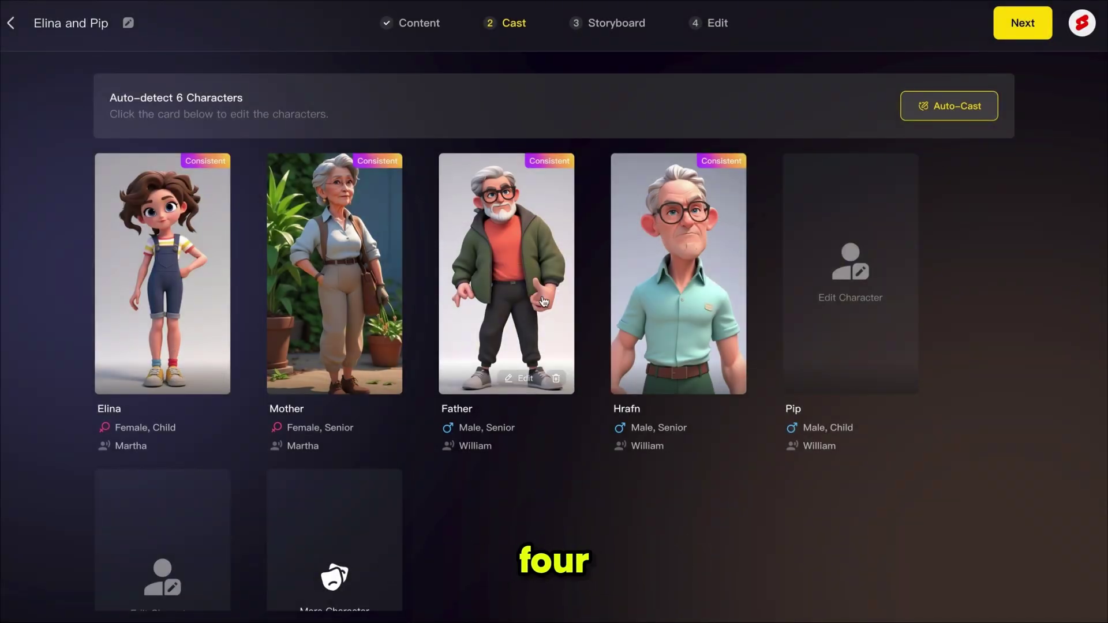
scroll(774, 488, down, 3)
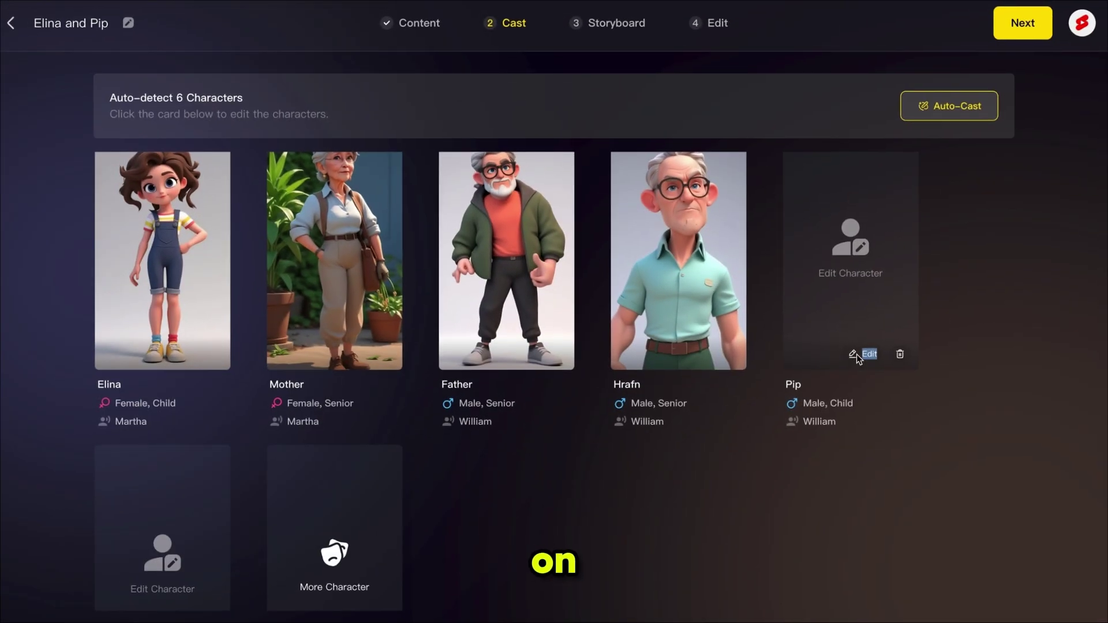
- Assign Pip the blue-hoodie boy via Male, Child, Human filters, then edit the Icelandic Horse's look
click(856, 354)
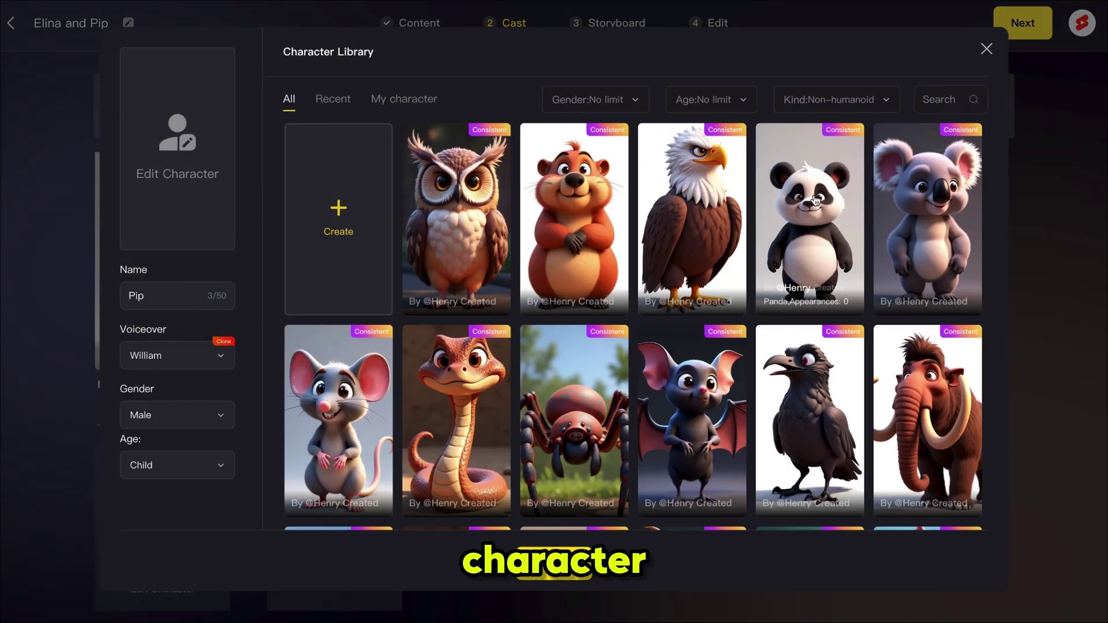
click(630, 103)
click(557, 176)
click(716, 99)
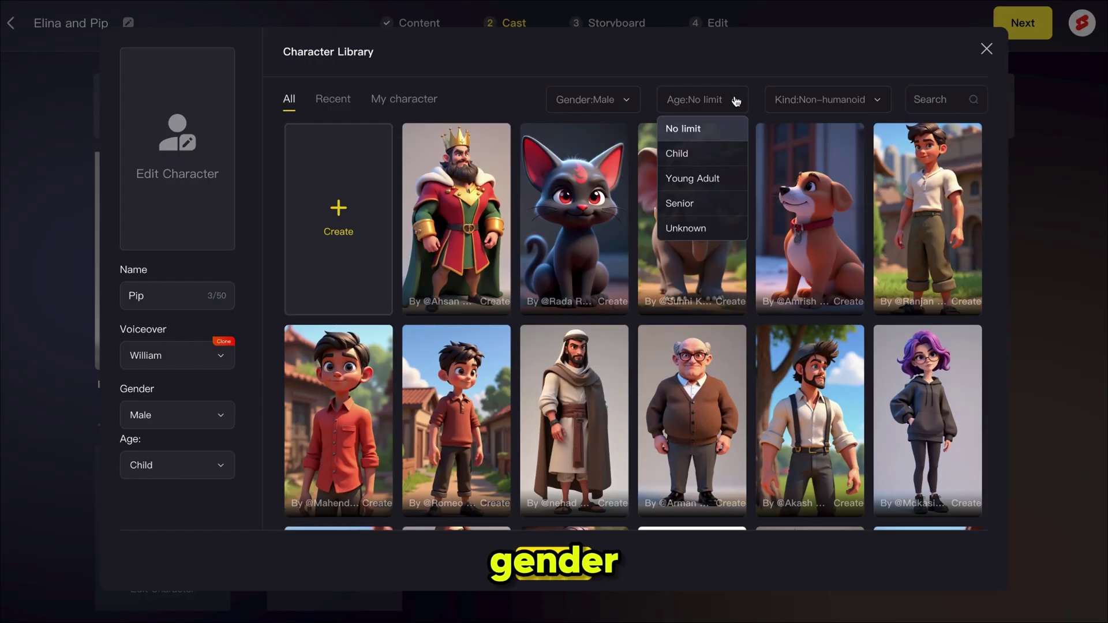
click(709, 151)
click(854, 101)
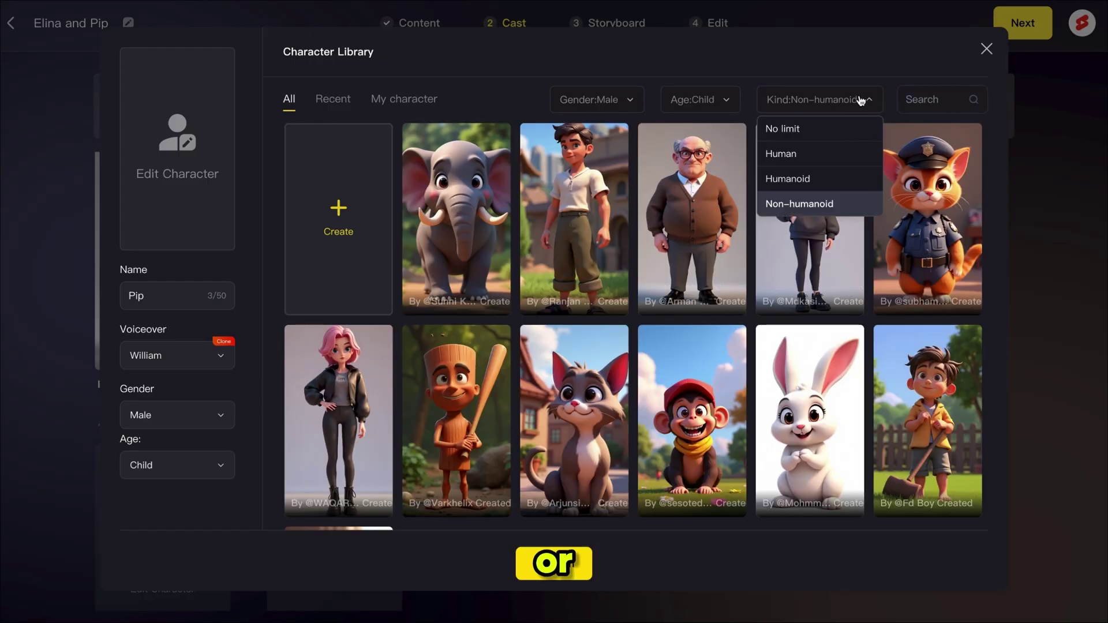
click(784, 152)
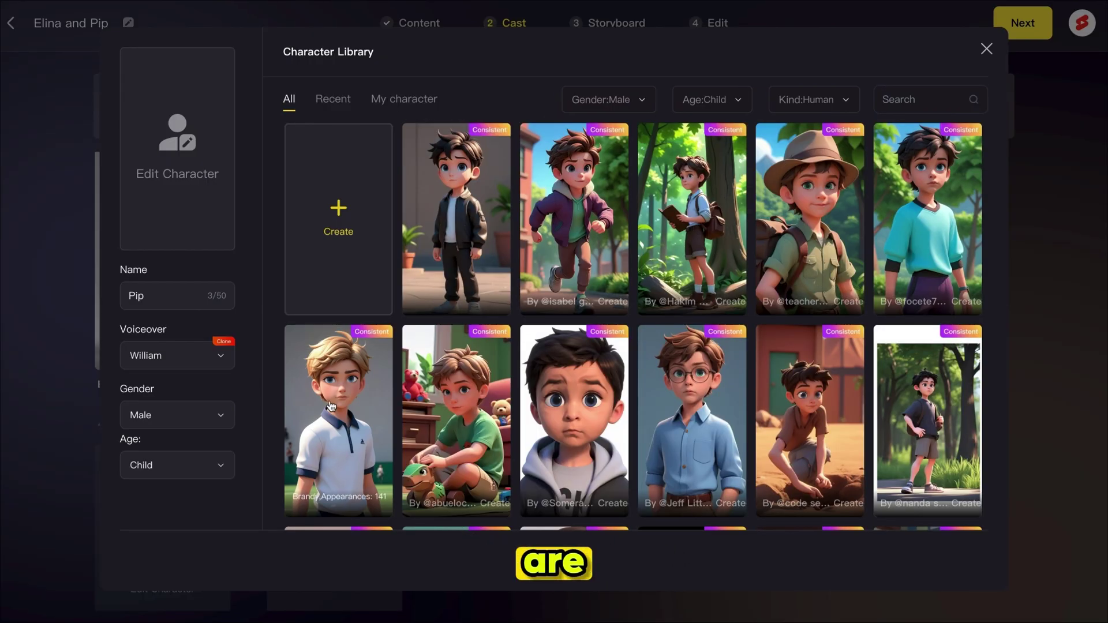
scroll(331, 406, down, 15)
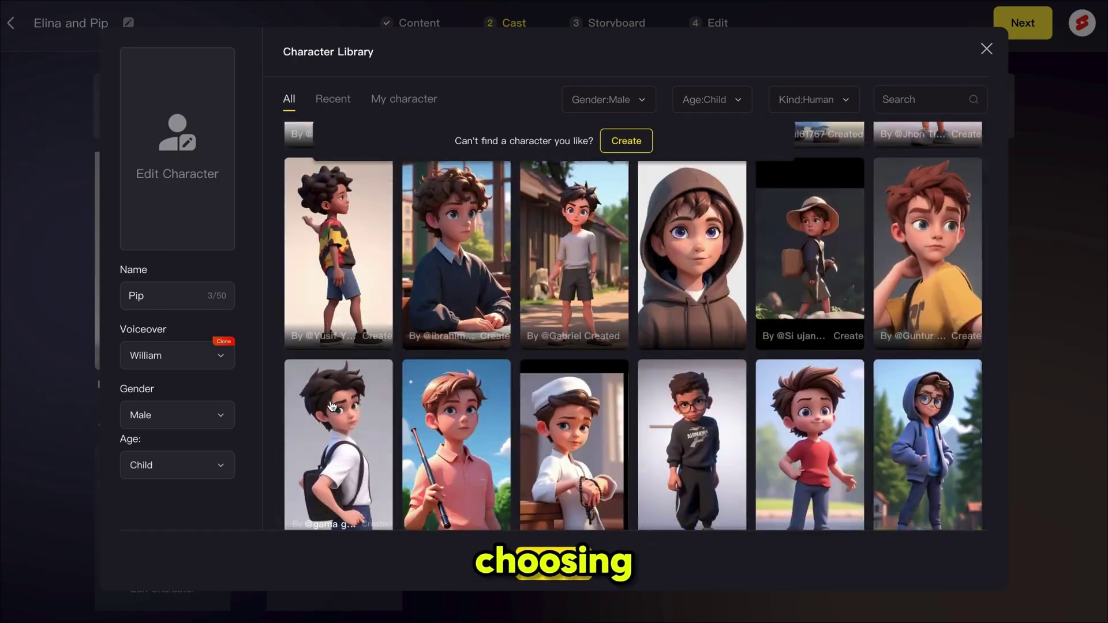
scroll(331, 405, down, 2)
click(923, 364)
click(554, 561)
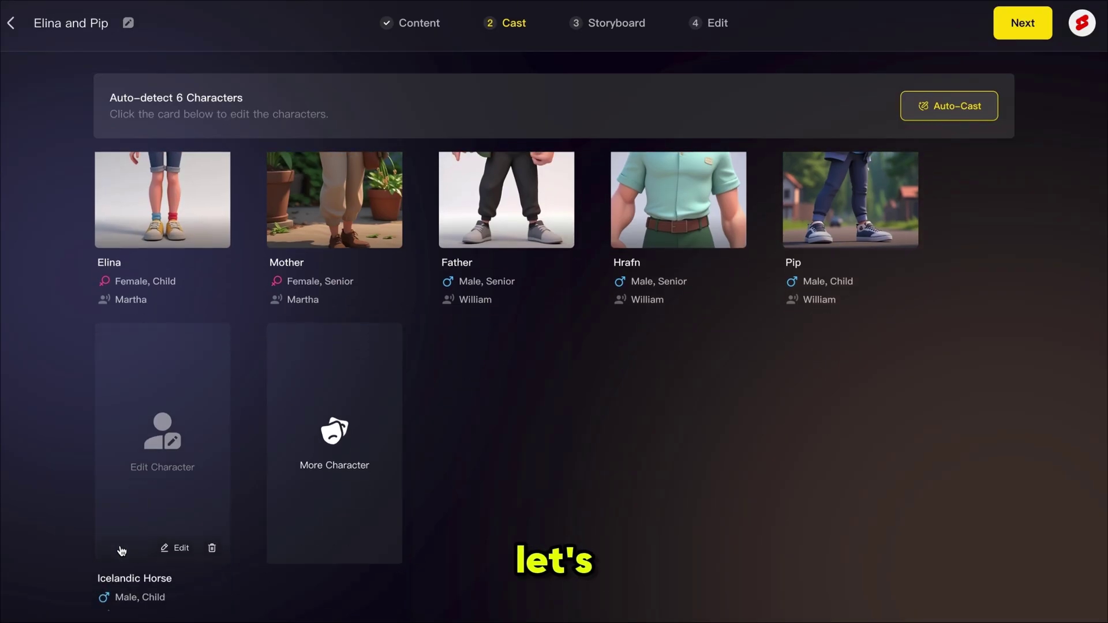
click(180, 535)
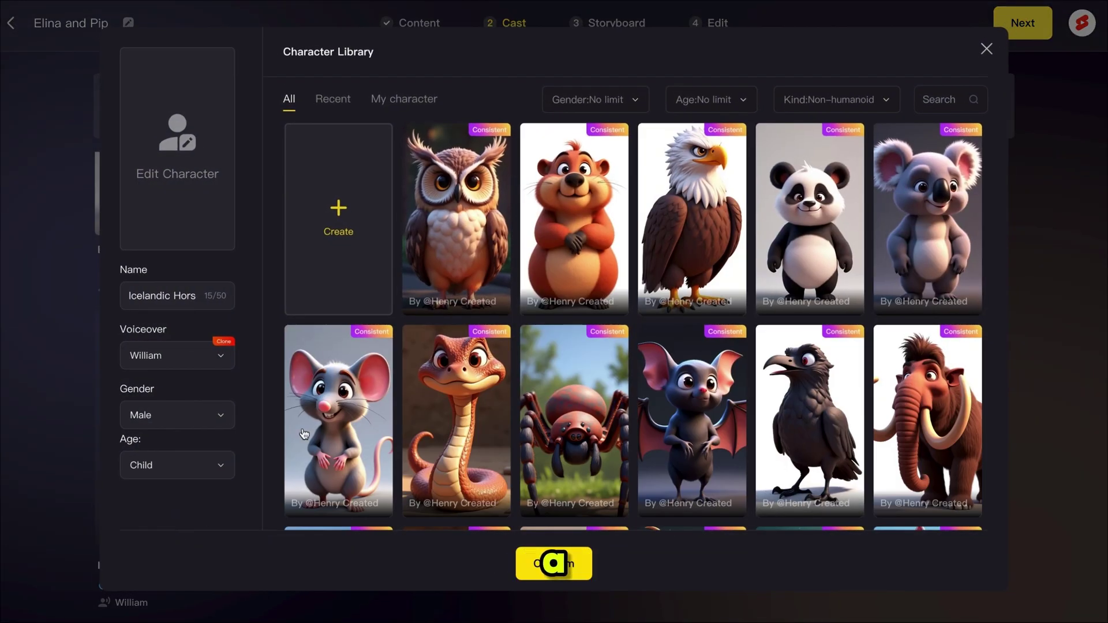
- Create a 3D Cartoon Icelandic Horse in My character from the pasted description and generate it
click(404, 99)
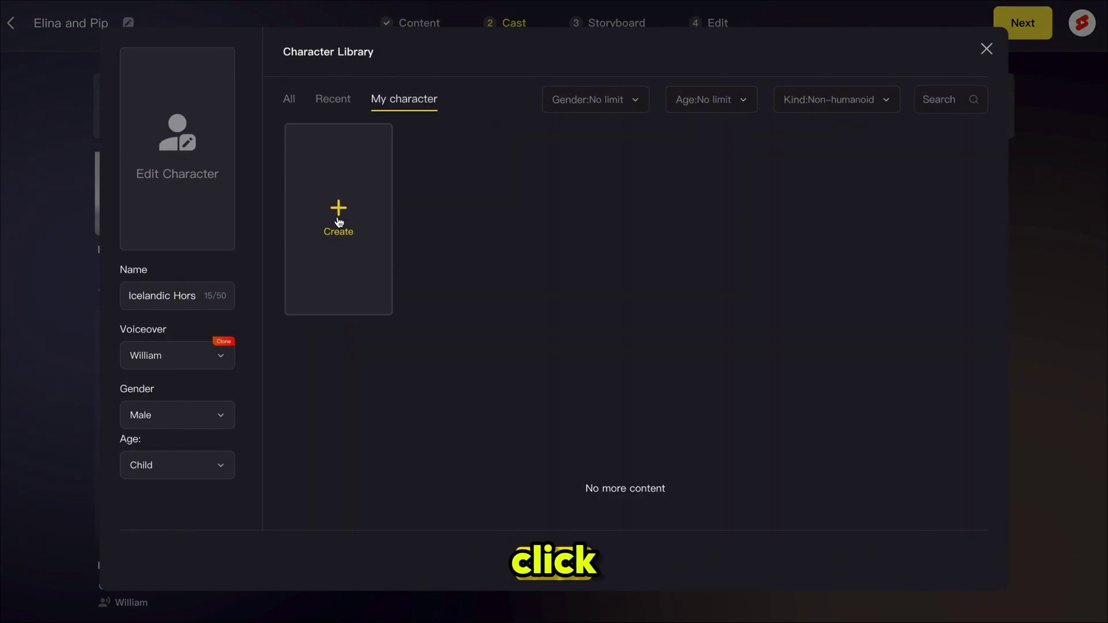
click(338, 219)
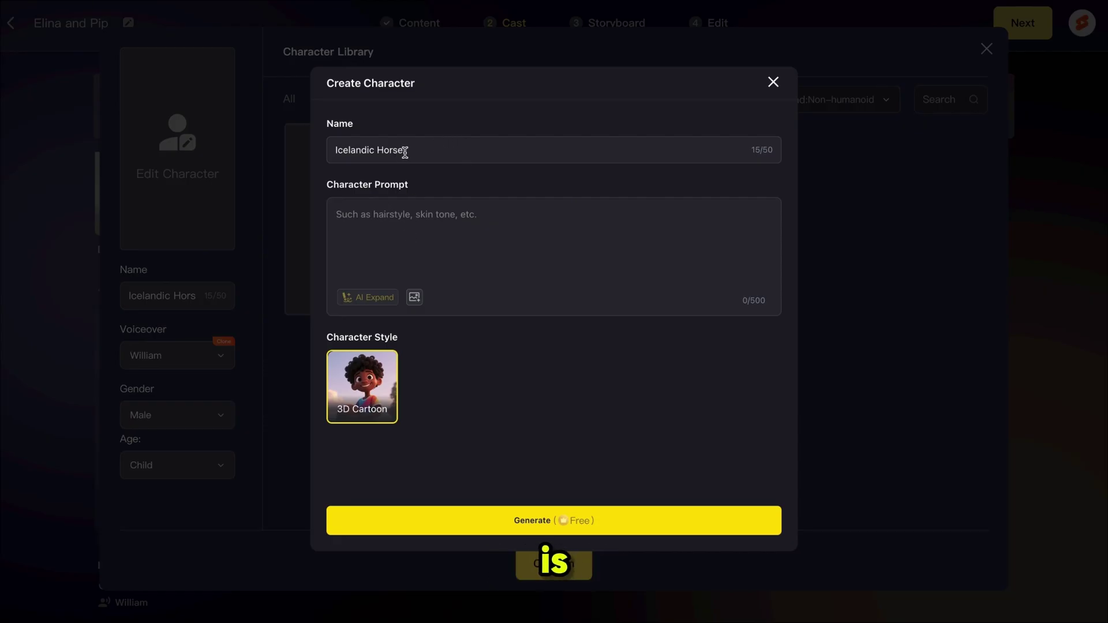
triple_click(448, 155)
click(558, 258)
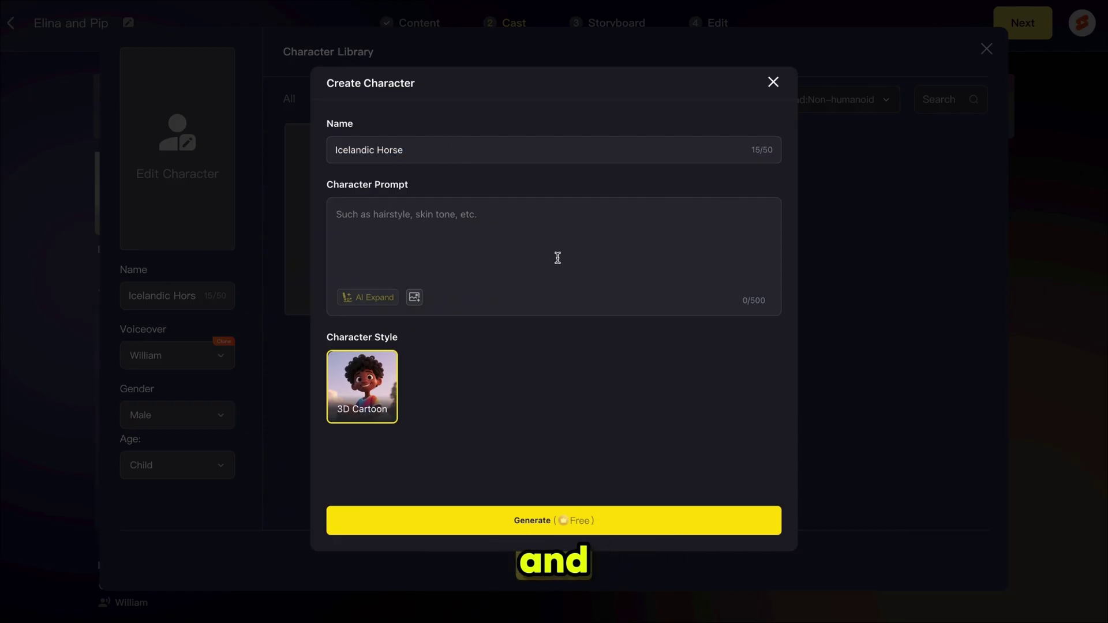
key(ctrl+v)
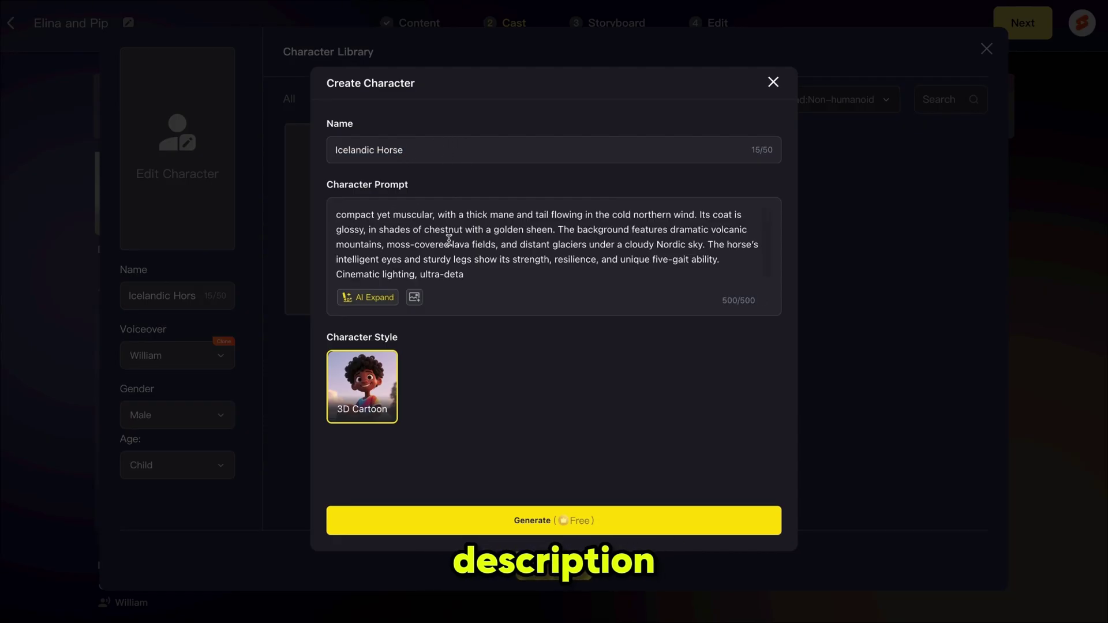
click(525, 521)
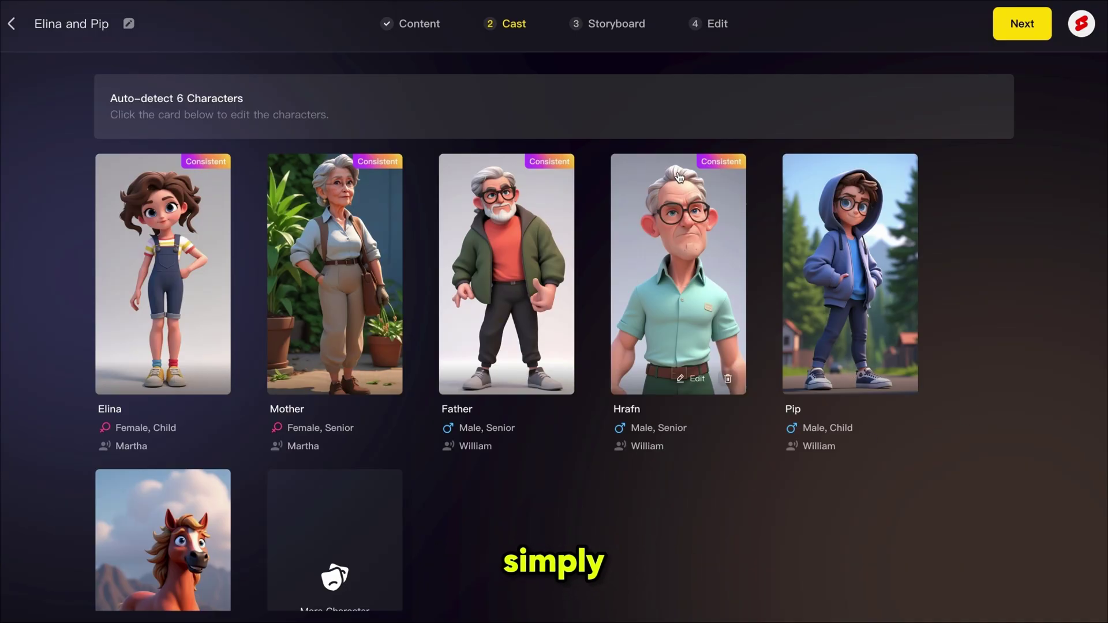
- Move to the Storyboard step and let all 80 storyboard images generate
click(1025, 29)
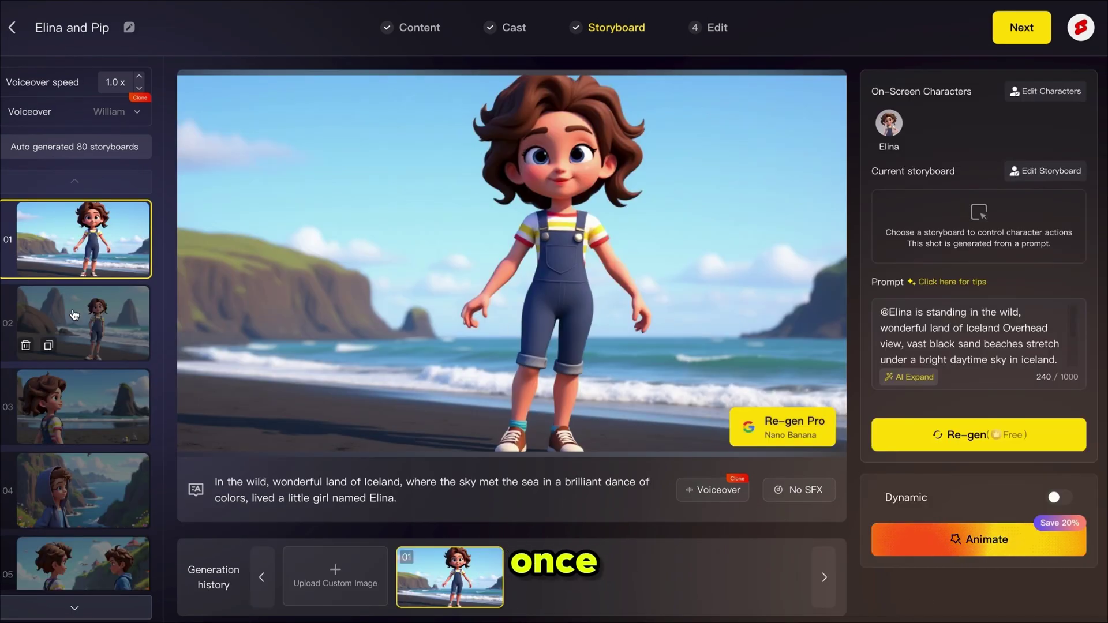
scroll(74, 312, down, 15)
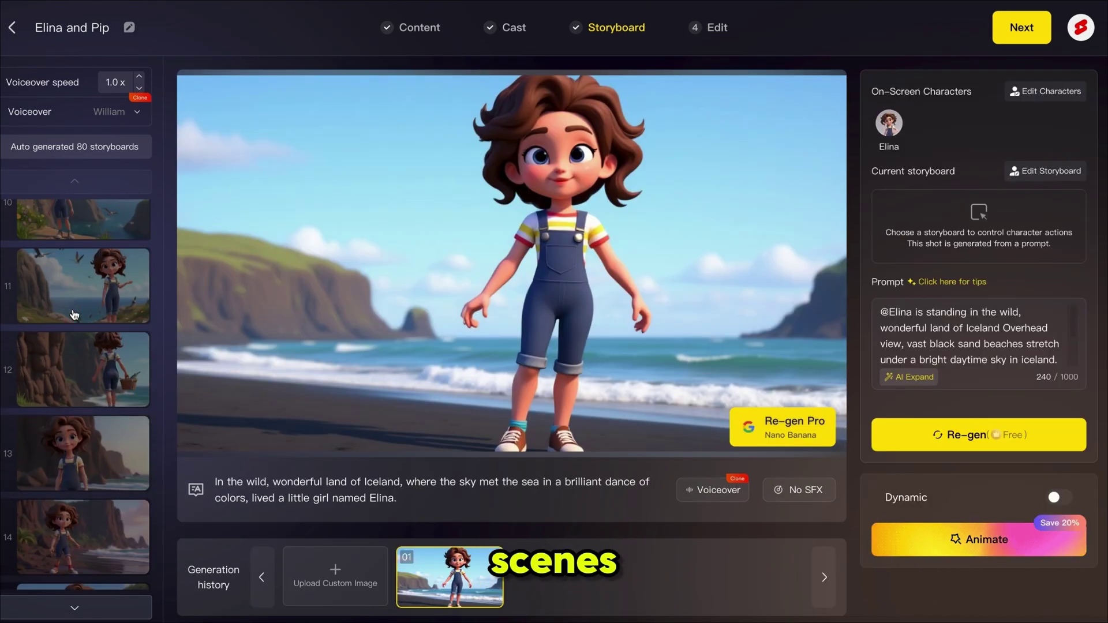
scroll(74, 314, up, 15)
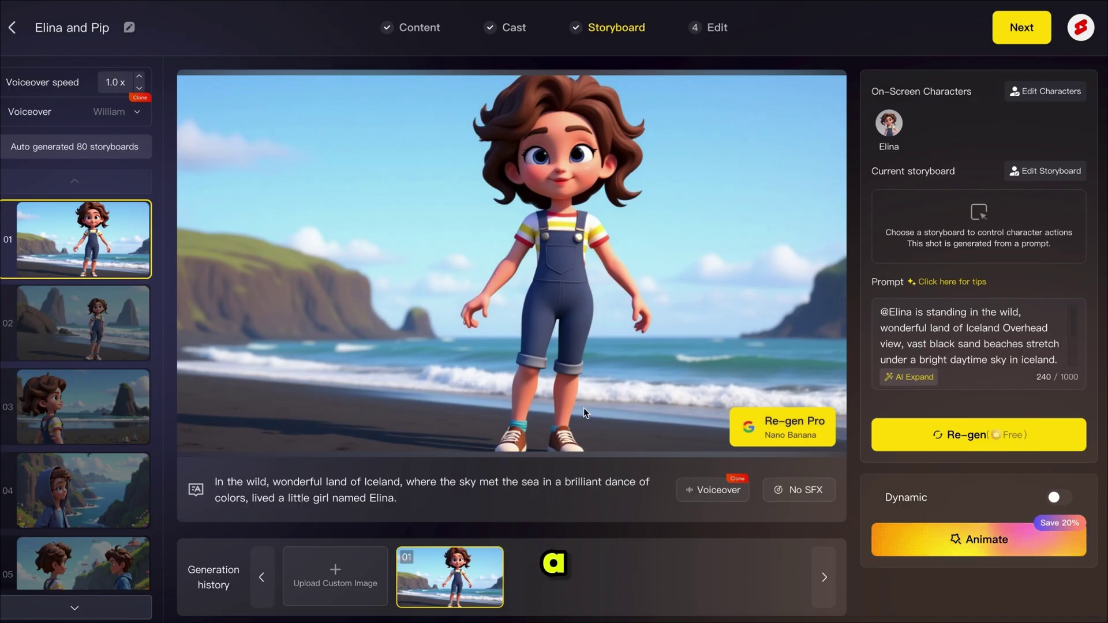
- Regenerate storyboard 08 with 'remove the fish' and keep the fish-free version
click(770, 436)
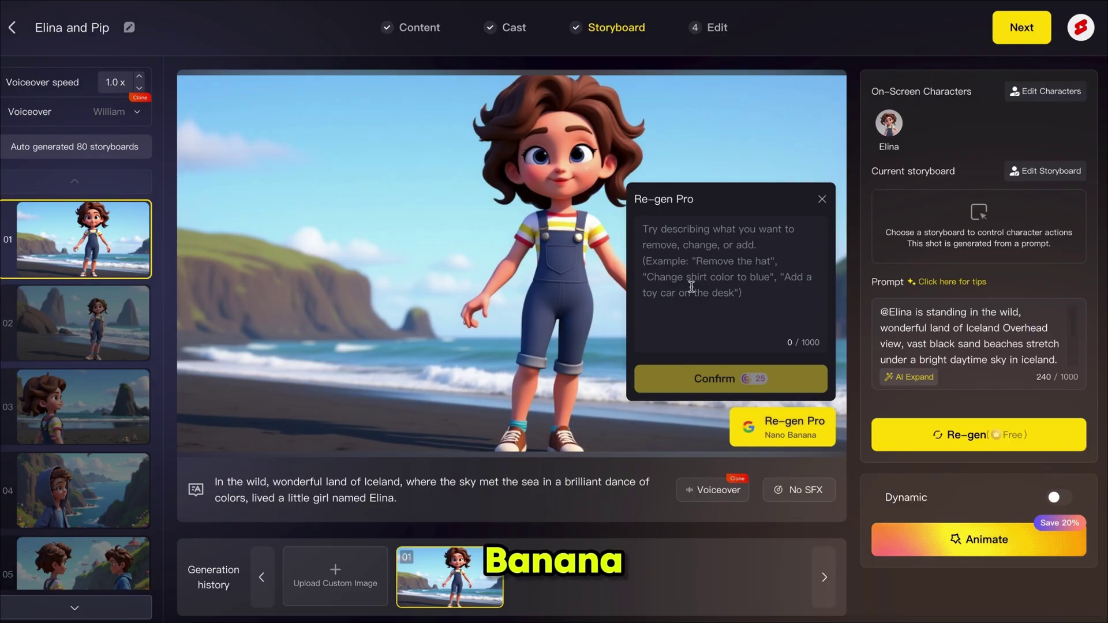
click(822, 199)
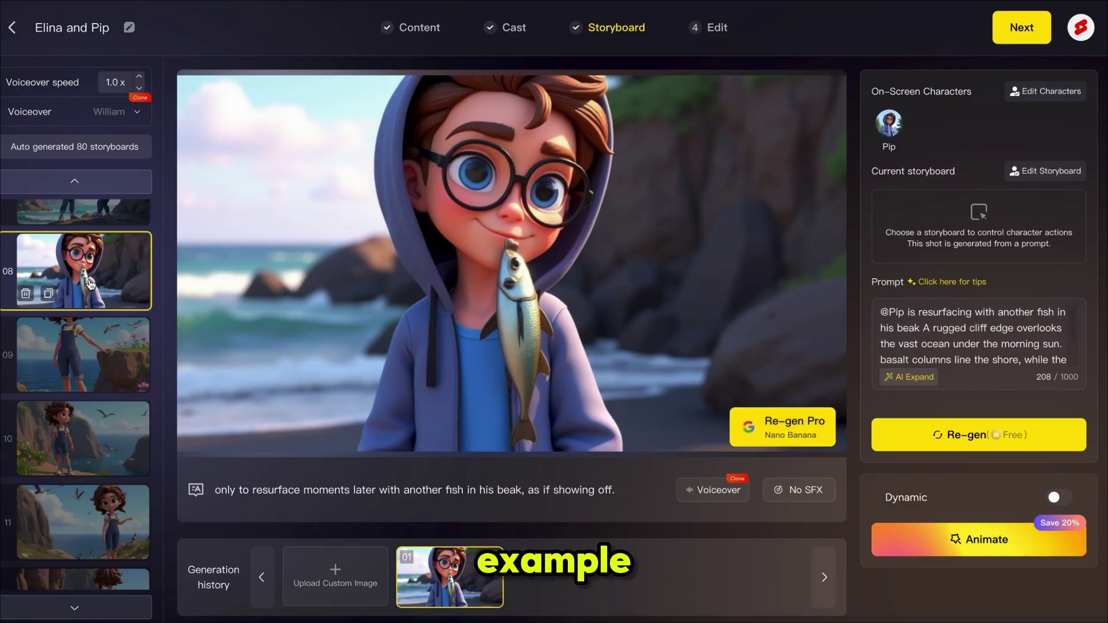
click(750, 428)
text(remove the f)
click(714, 384)
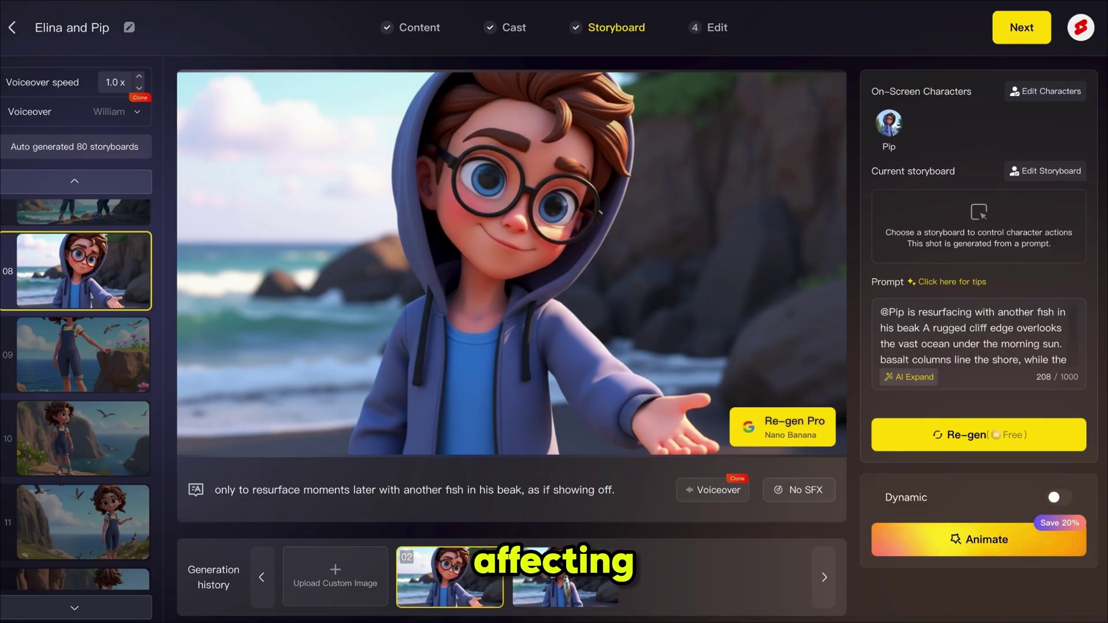
click(566, 577)
click(497, 574)
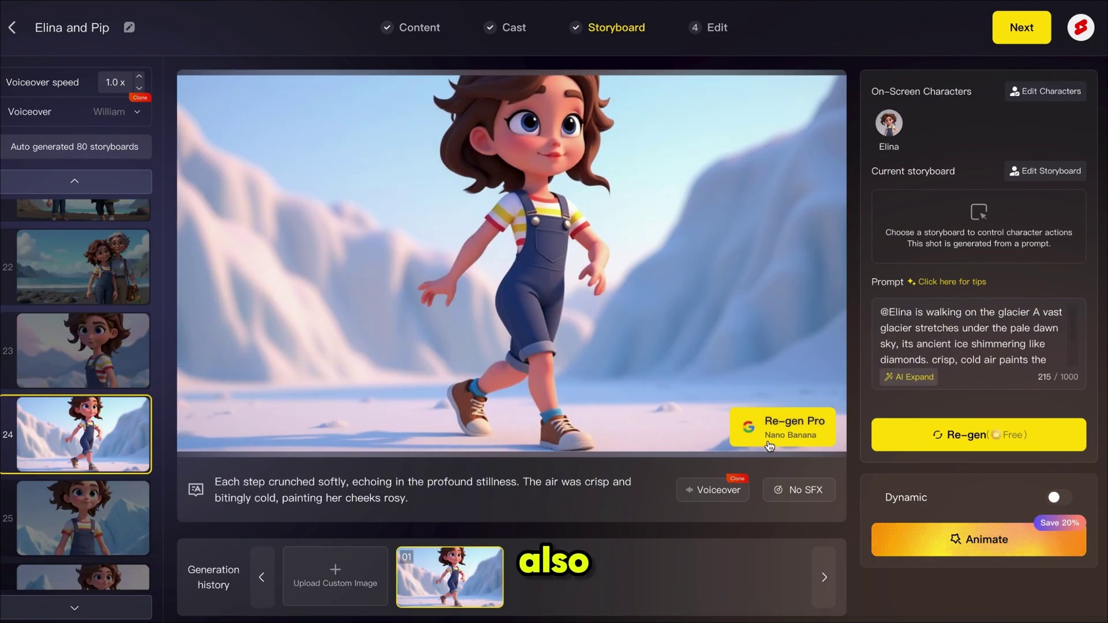
- Regenerate storyboard 24 so Elina wears a white hoodie
click(783, 427)
text(she wear a white hoodie)
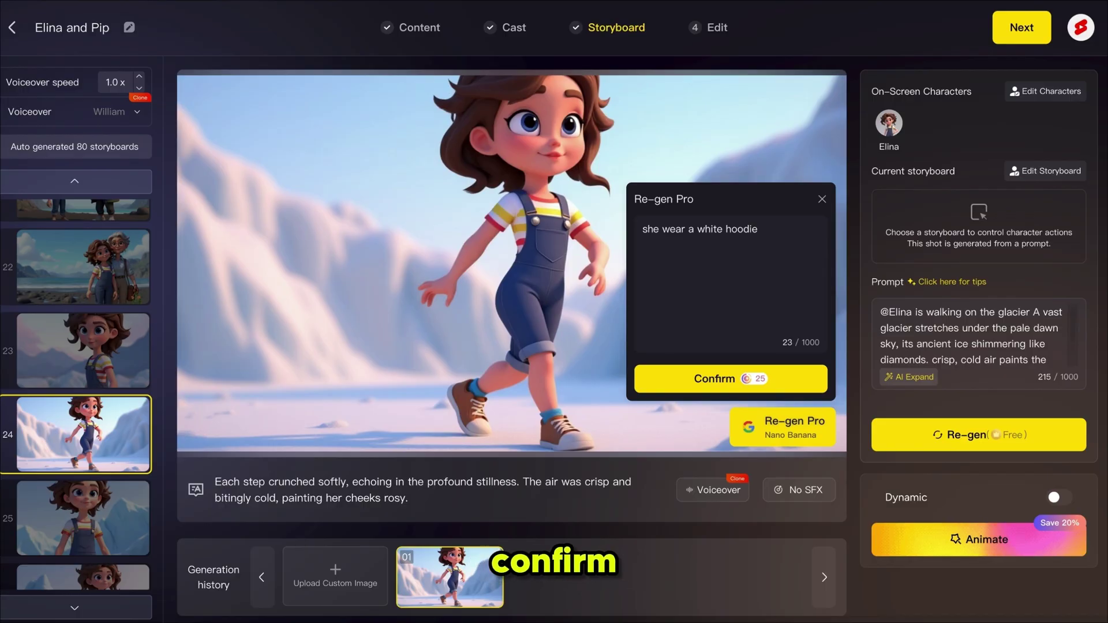
click(702, 379)
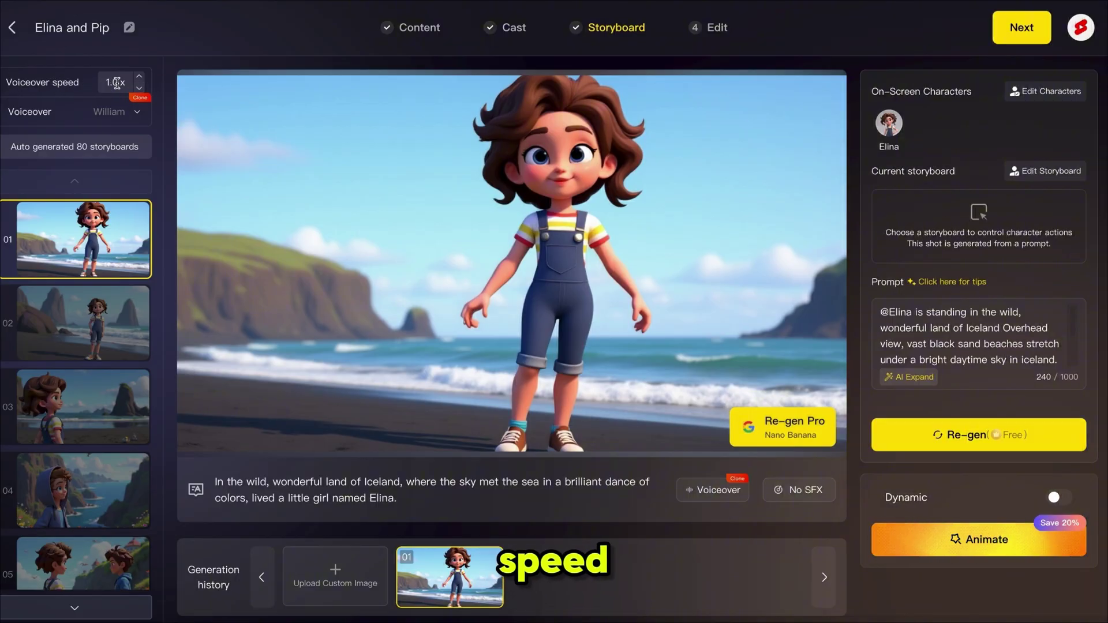
- Set the narrator voice to Olivia (girl) and make Elina the speaker of storyboard 01's line
click(137, 112)
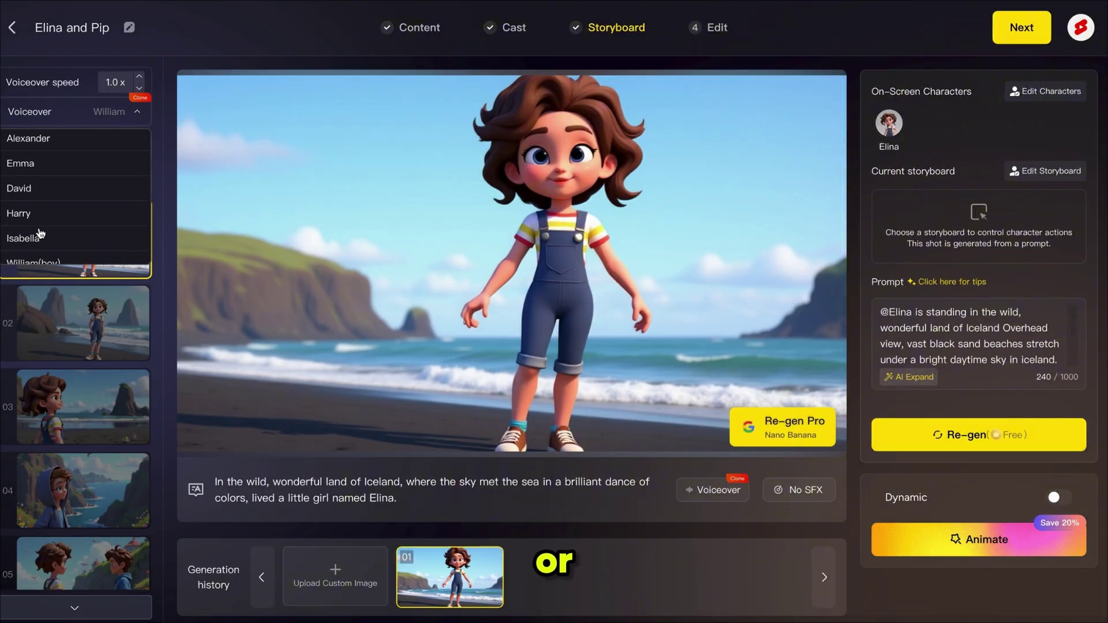
click(41, 234)
click(706, 492)
click(715, 322)
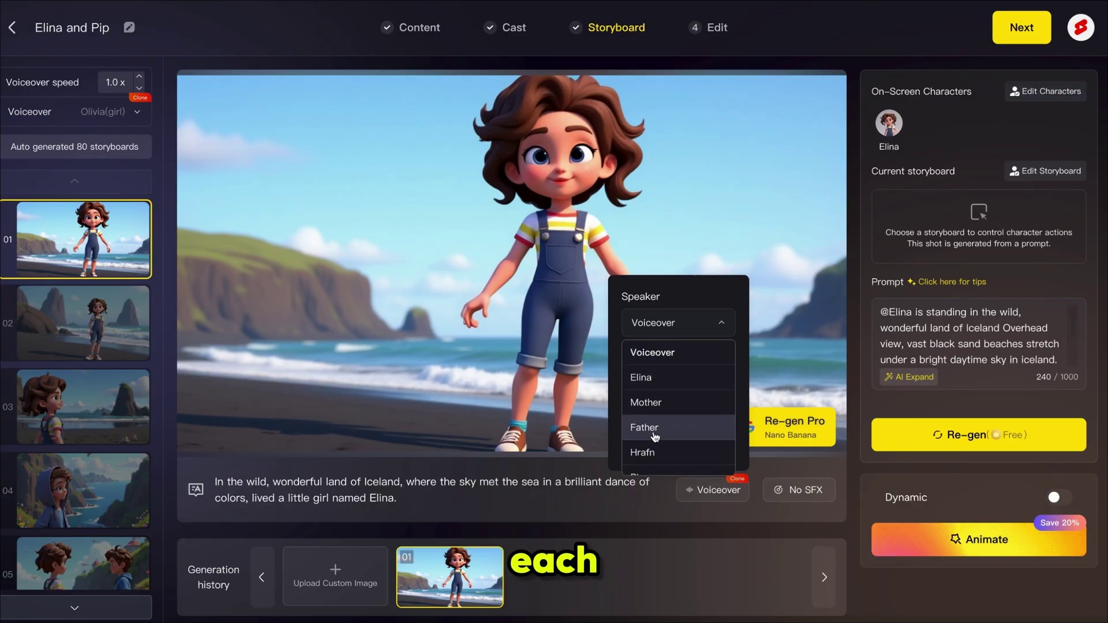
click(673, 378)
click(679, 384)
scroll(681, 508, up, 2)
click(711, 424)
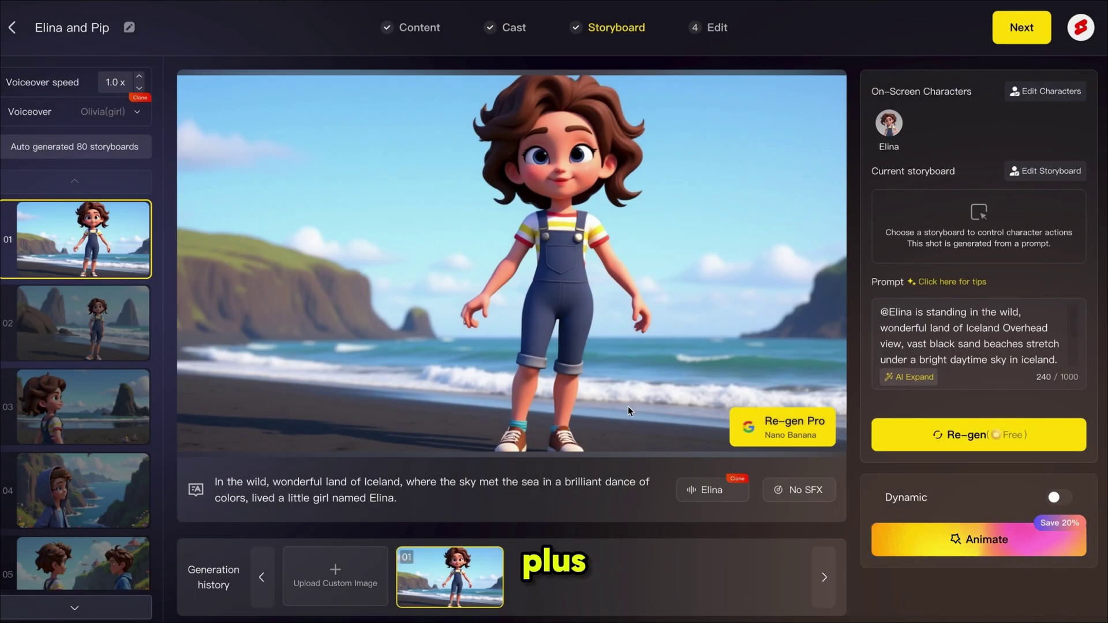
- Give storyboard 01 the 9. Footsteps sound effect
click(799, 490)
scroll(762, 432, down, 2)
scroll(762, 433, down, 1)
click(750, 396)
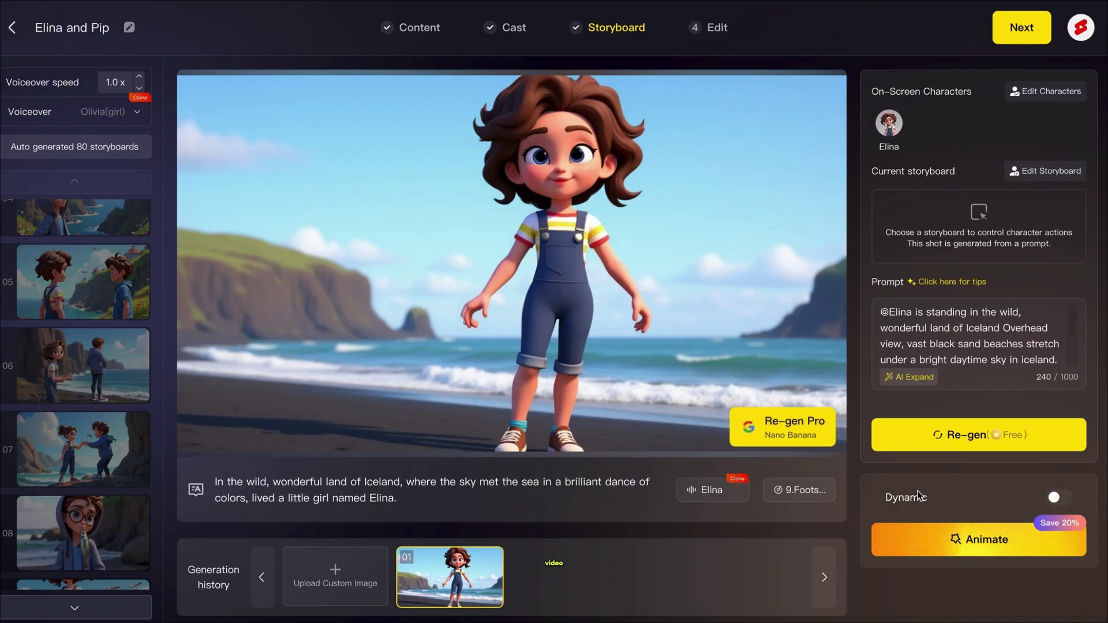
- Start animating the current shot, keeping Intelligent generation from the image
click(967, 543)
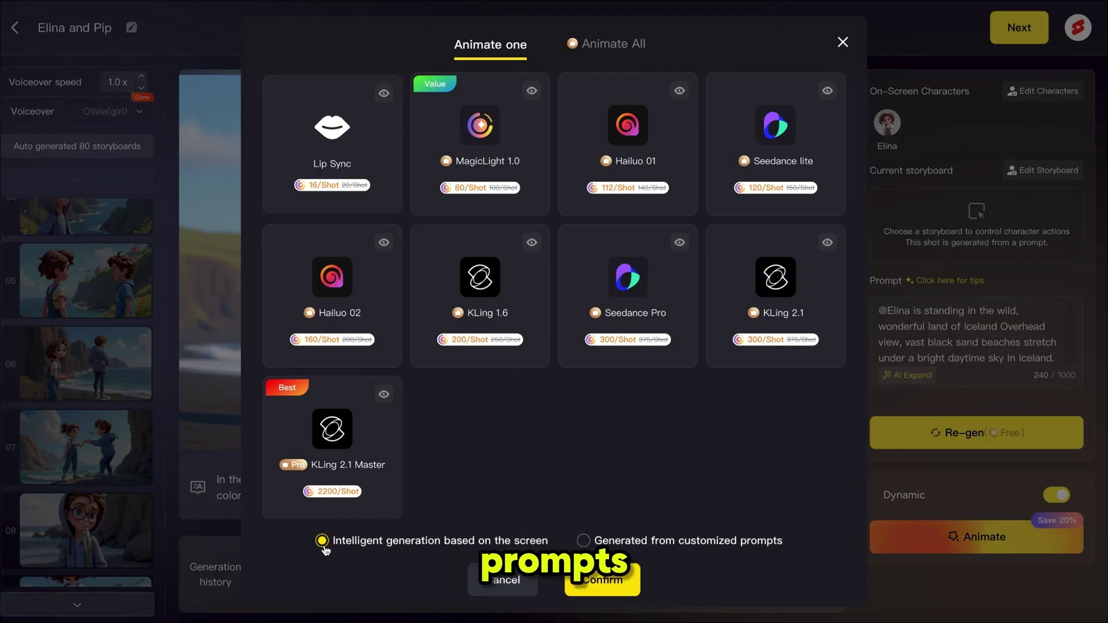
click(583, 542)
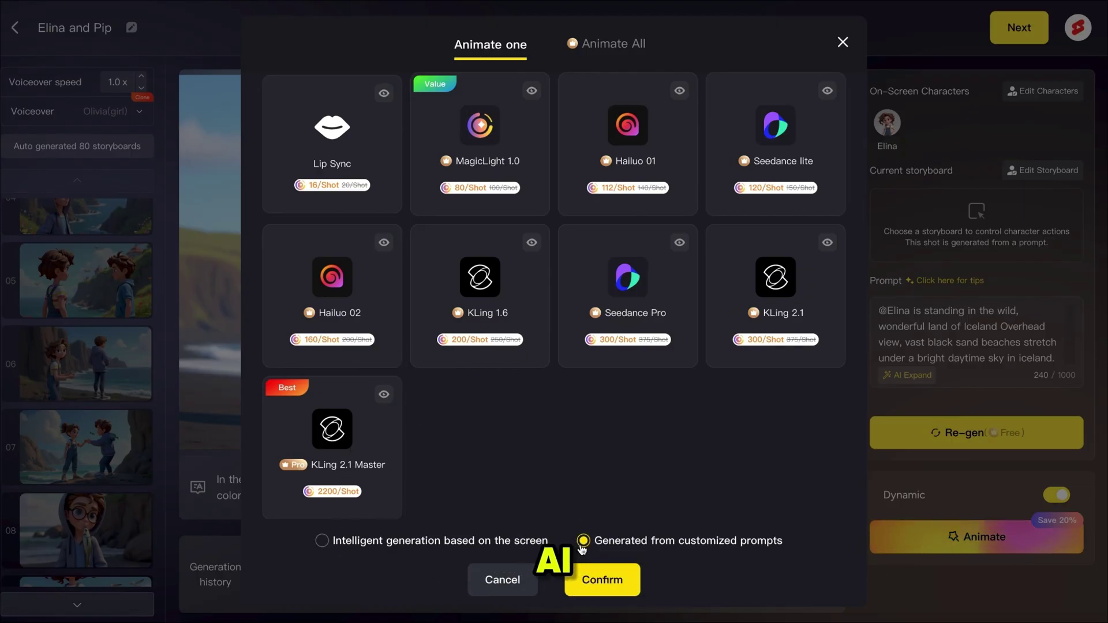
click(315, 544)
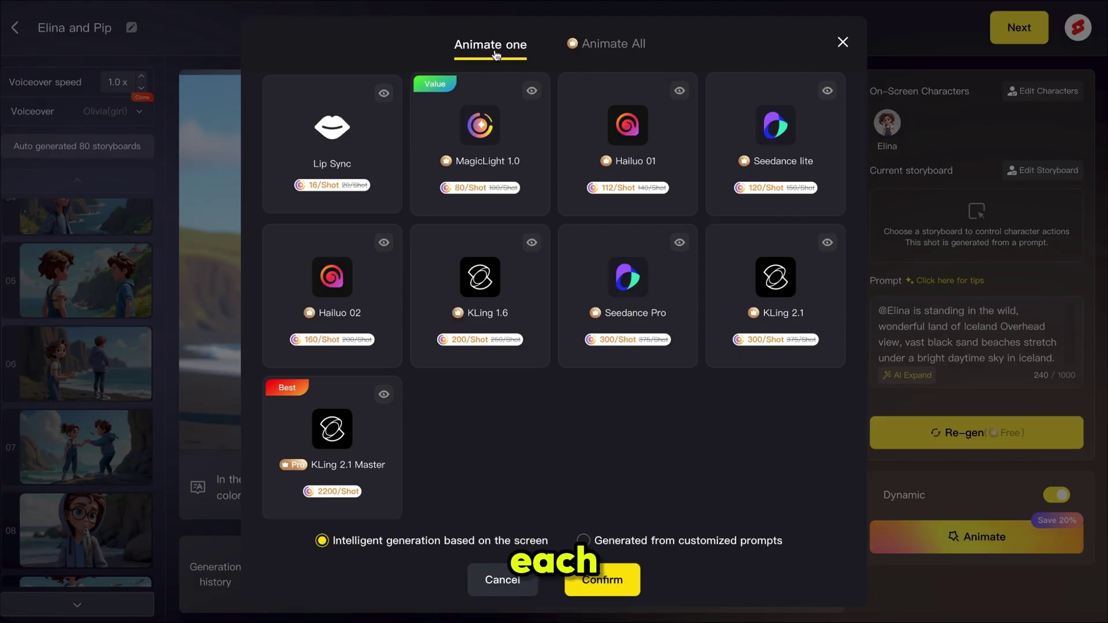
- Animate all 80 storyboards with MagicLight 1.0, accepting the 6400-credit cost, then view storyboard 02
click(586, 45)
scroll(542, 309, down, 20)
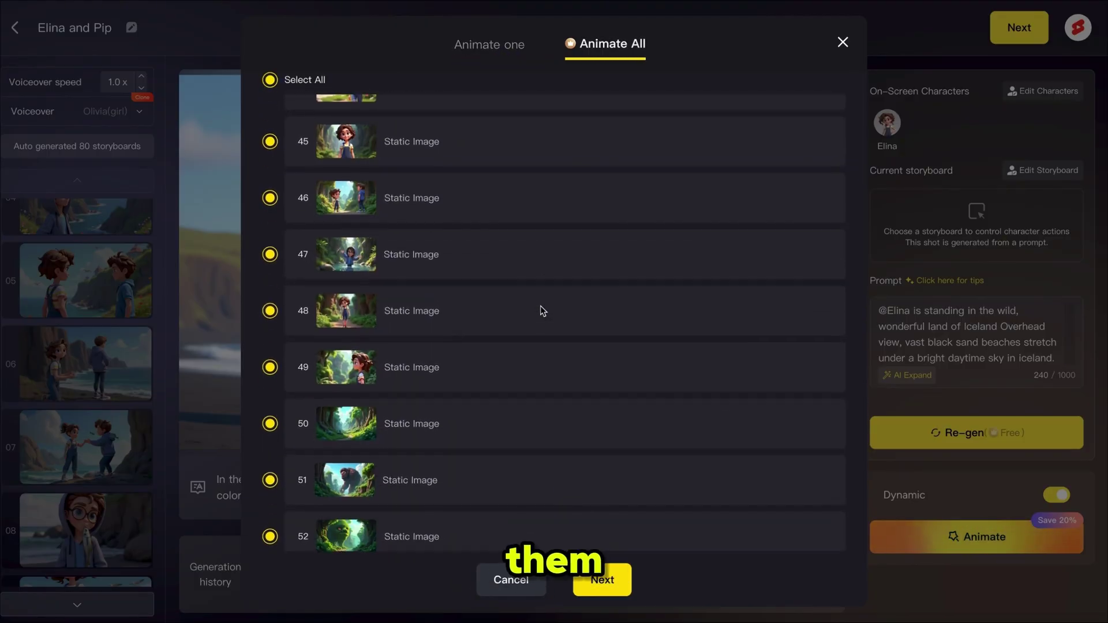
click(602, 579)
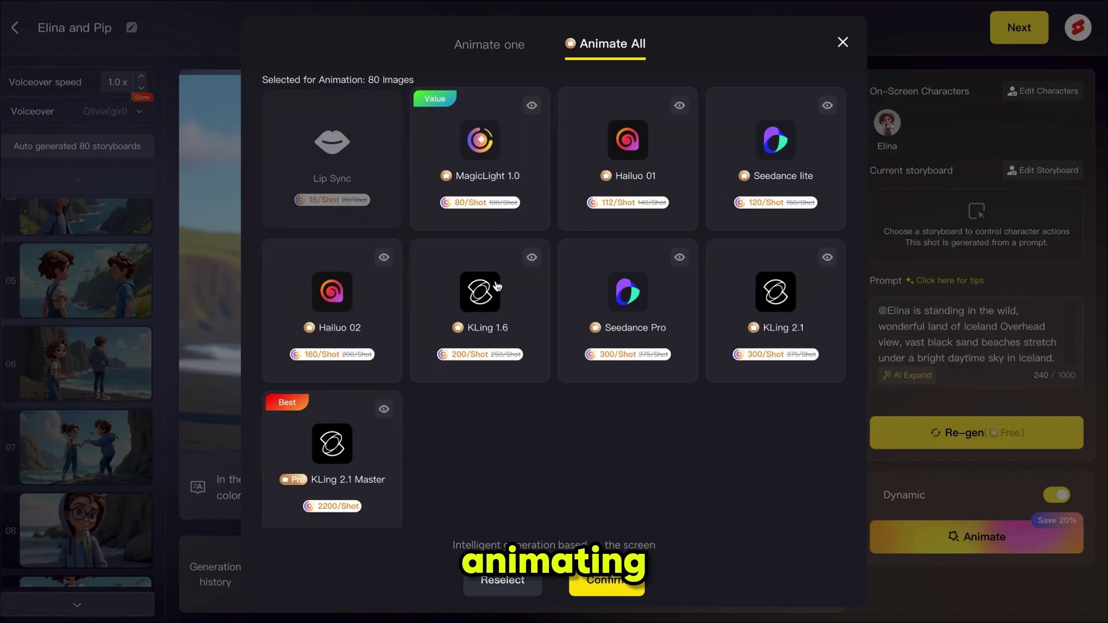
click(489, 183)
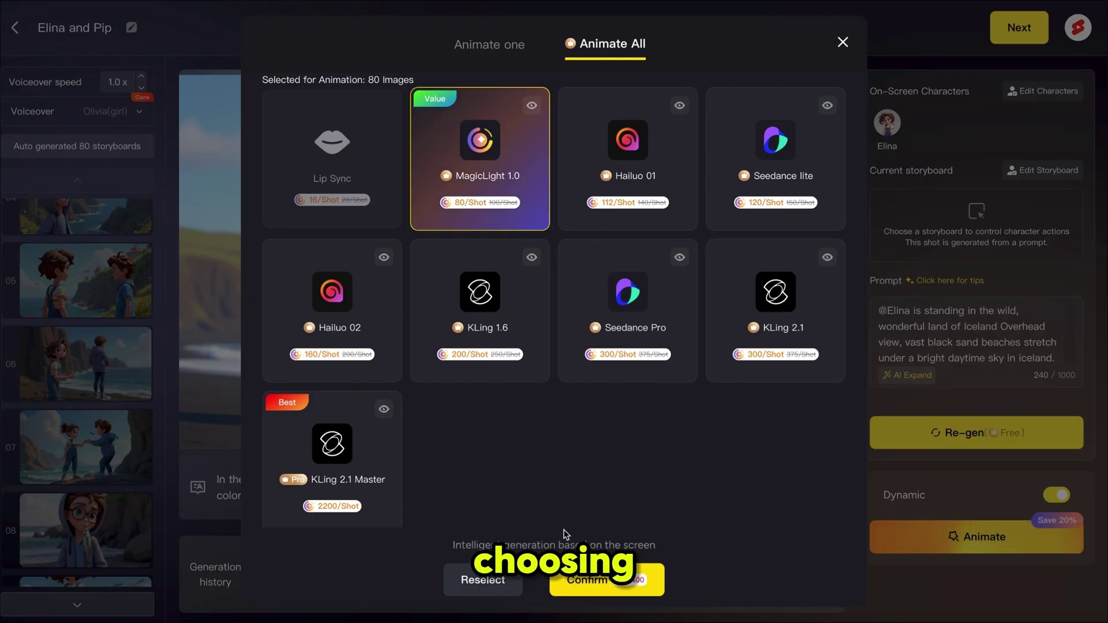
click(609, 580)
click(593, 365)
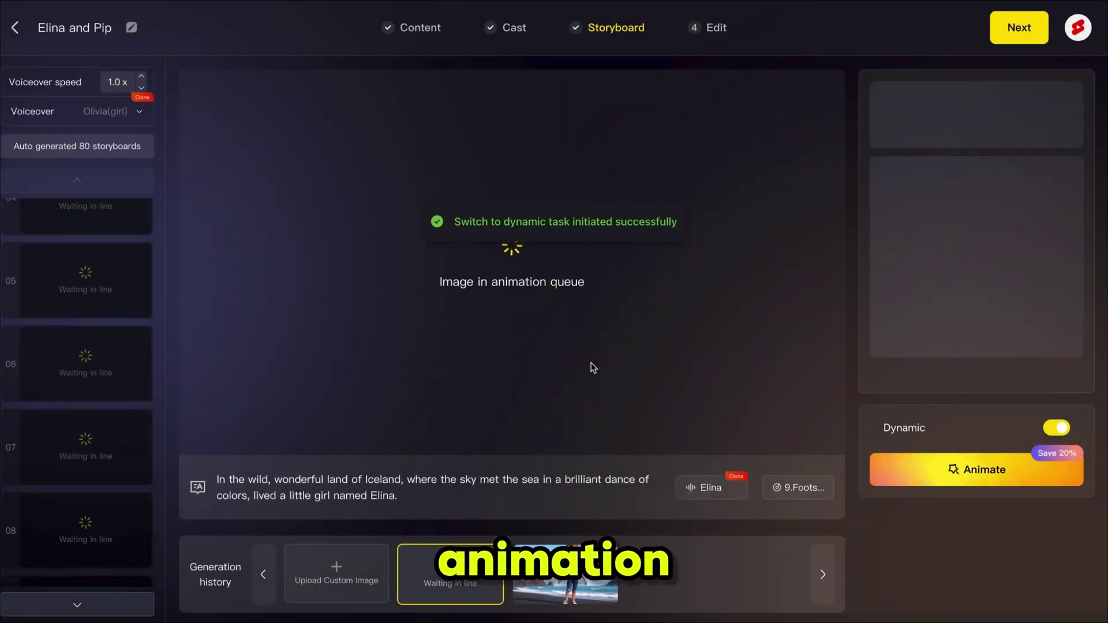
scroll(92, 264, up, 5)
click(98, 324)
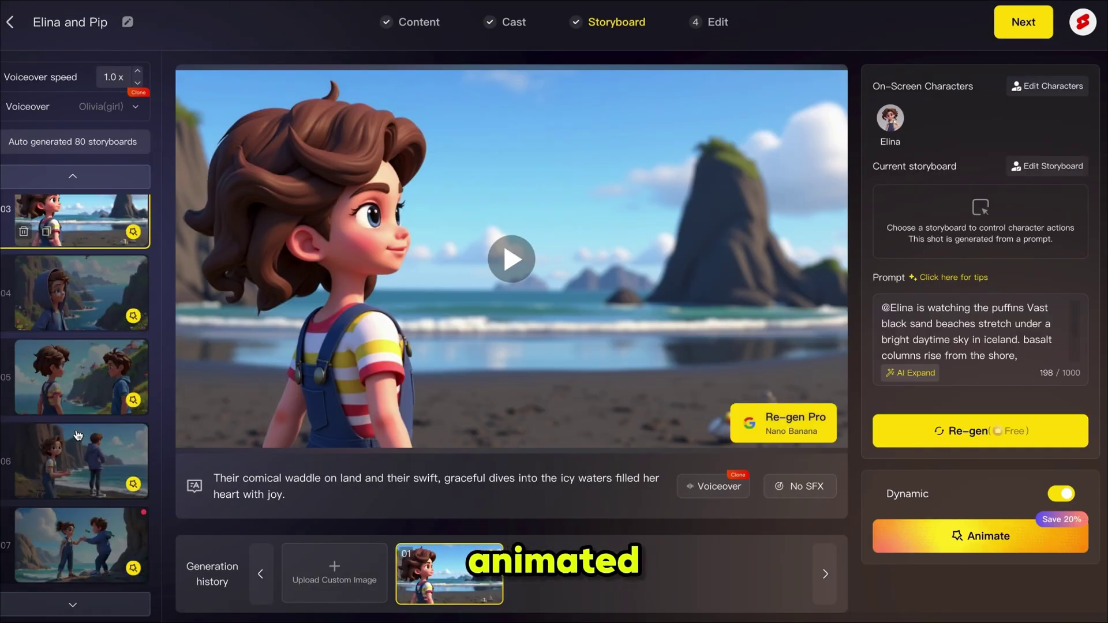
- Review the animated storyboards, checking 60, and play storyboard 52's green creature clip
scroll(77, 435, down, 3)
scroll(78, 434, down, 20)
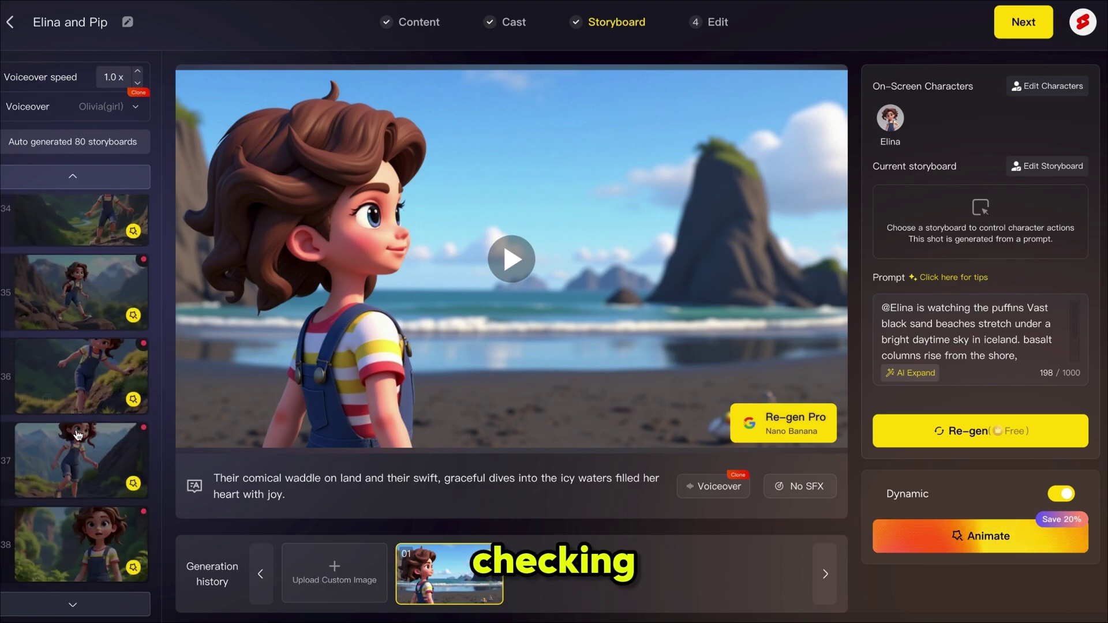
scroll(78, 435, down, 5)
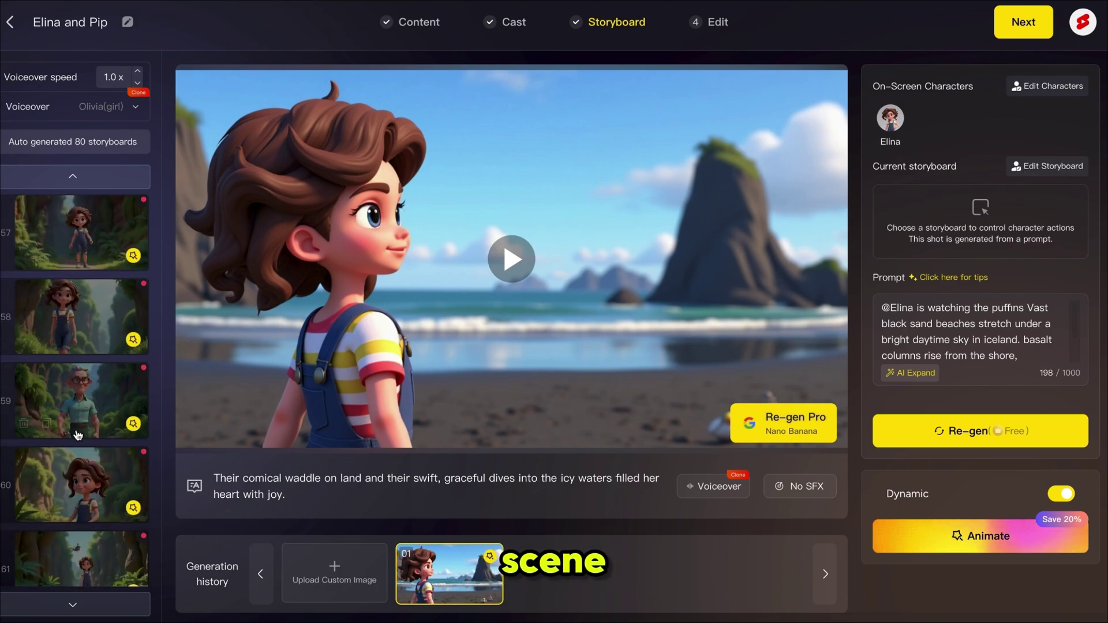
click(78, 434)
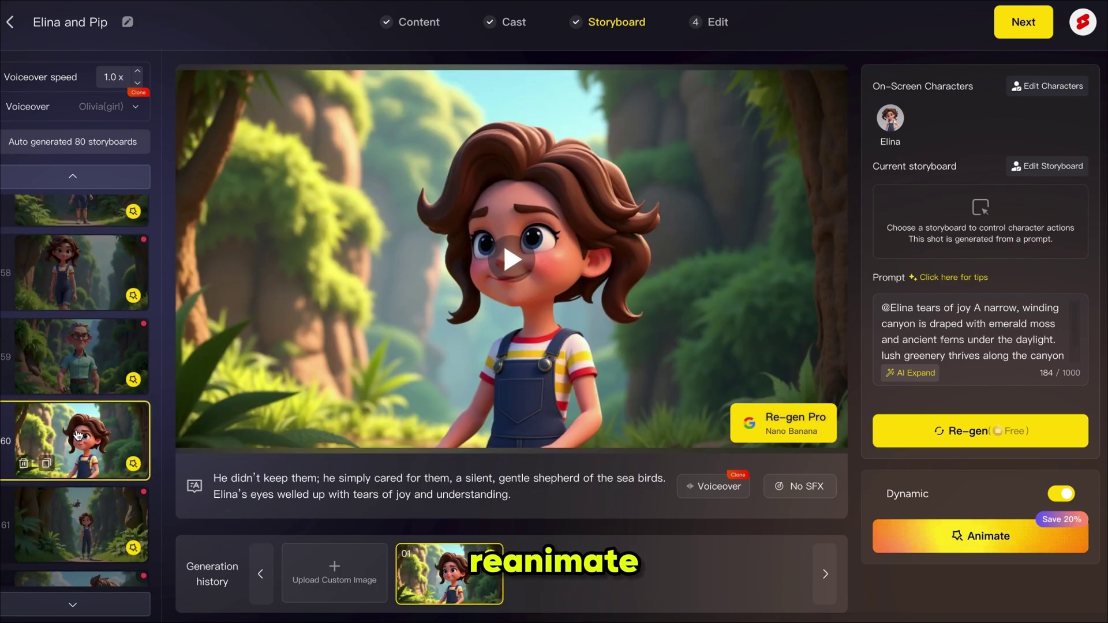
scroll(78, 434, up, 12)
click(81, 557)
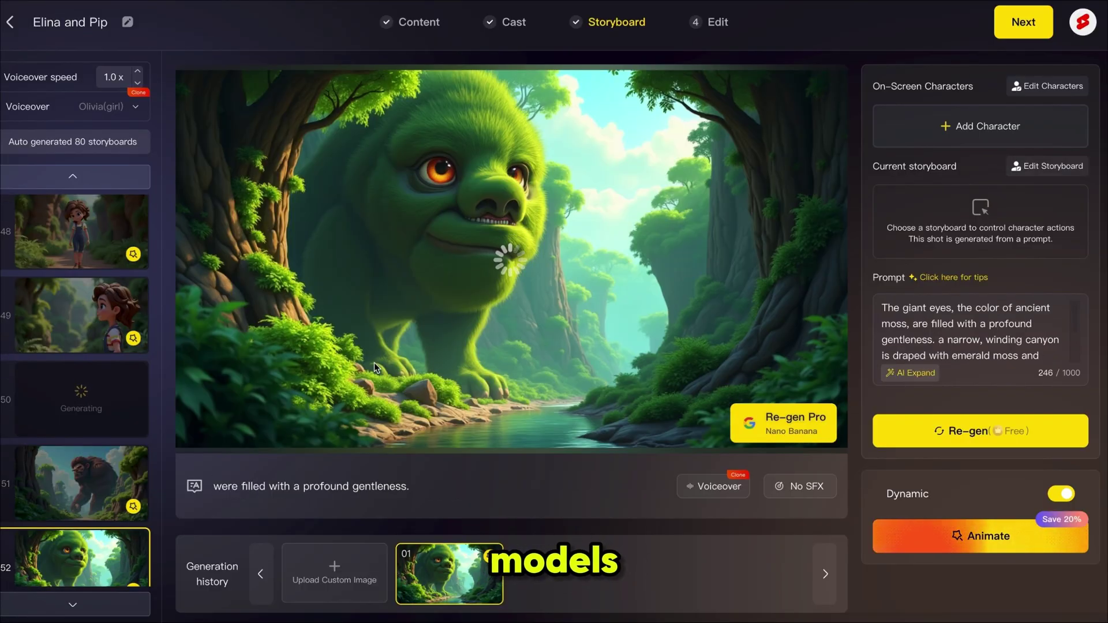
click(511, 263)
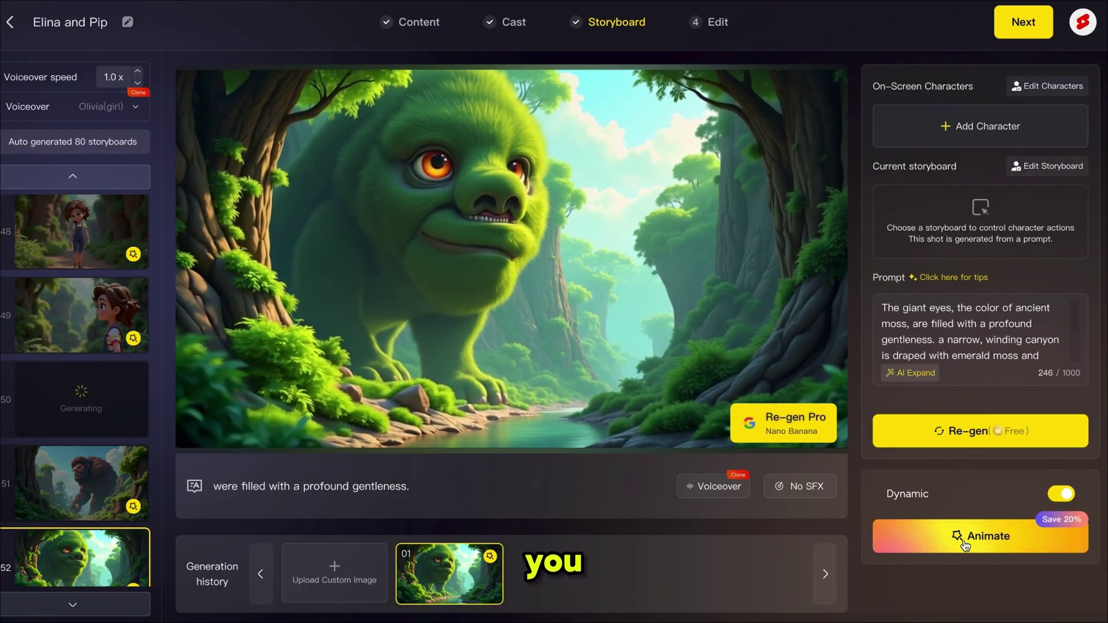
- Re-animate storyboard 52 with the KLing 2.1 model, then check storyboard 53
click(988, 536)
click(760, 347)
click(598, 581)
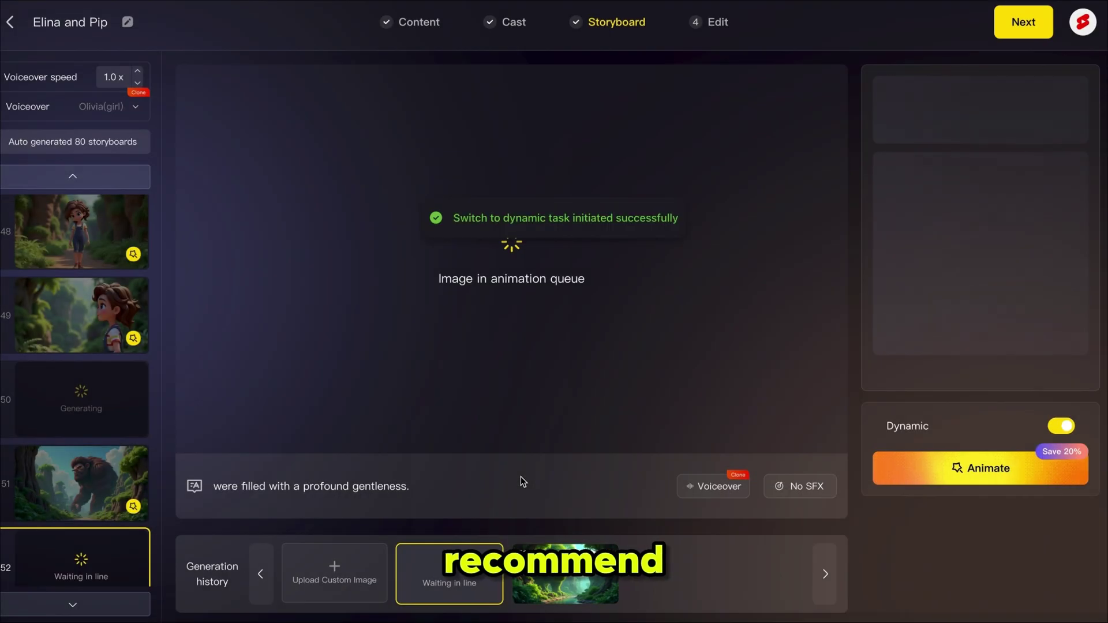
scroll(87, 462, down, 3)
click(82, 446)
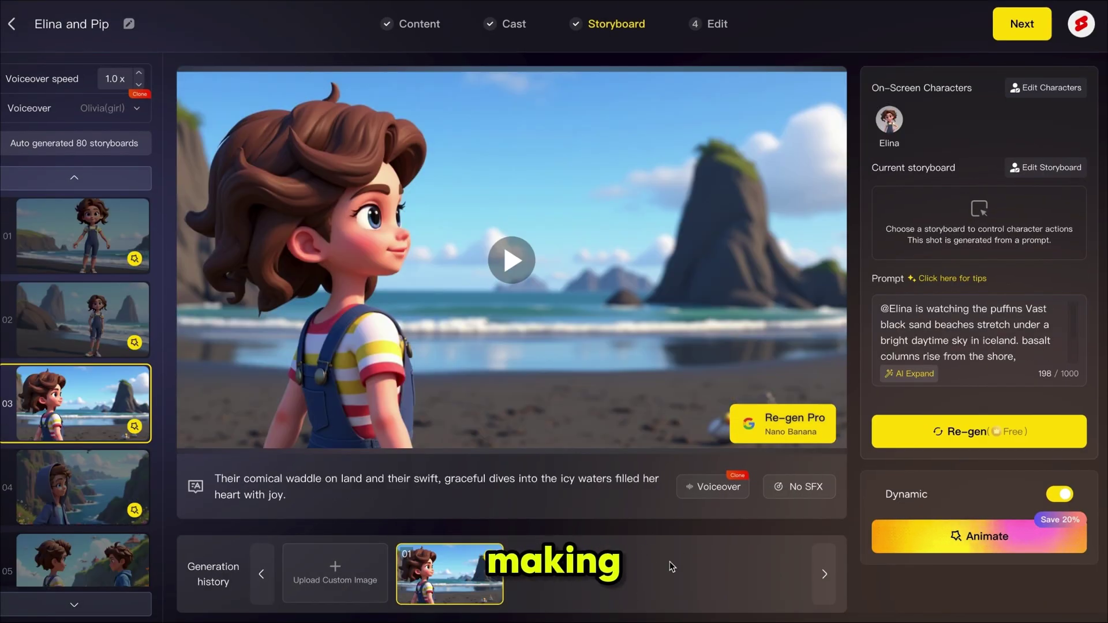
scroll(107, 327, down, 3)
scroll(107, 328, up, 20)
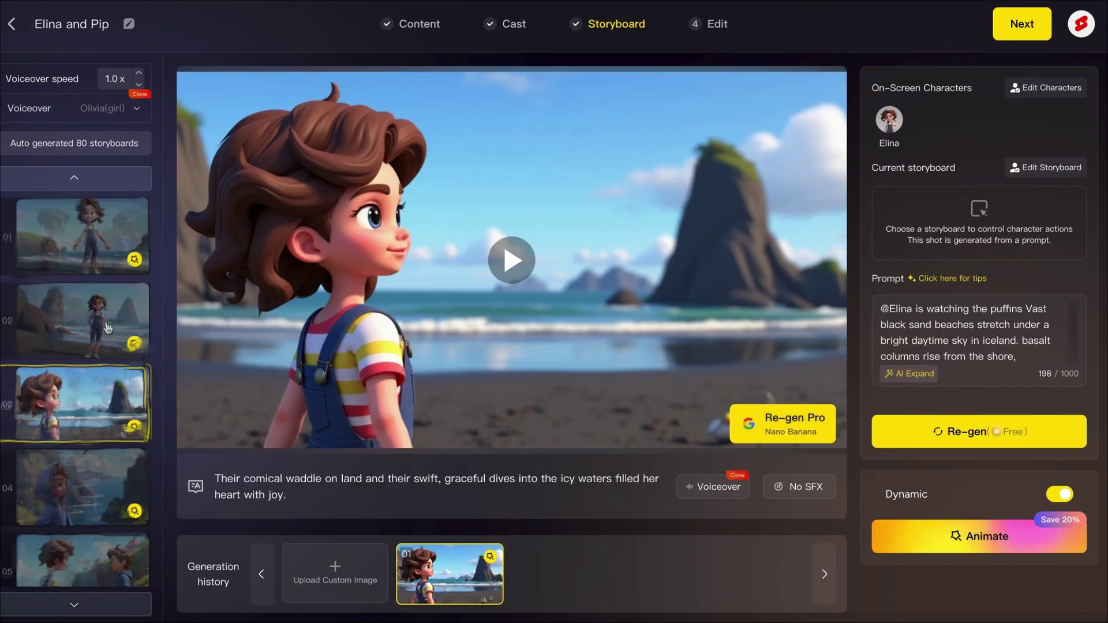
- In the Edit step, use the fourth thumbnail, the kids on the cliffs, as cover with No Title
click(1039, 32)
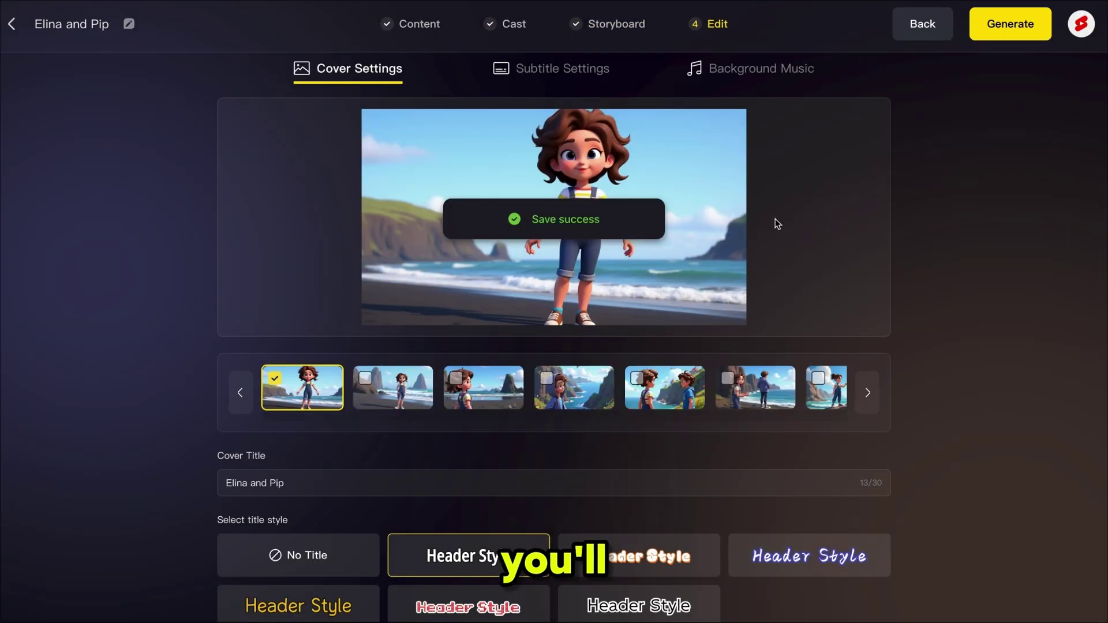
click(554, 388)
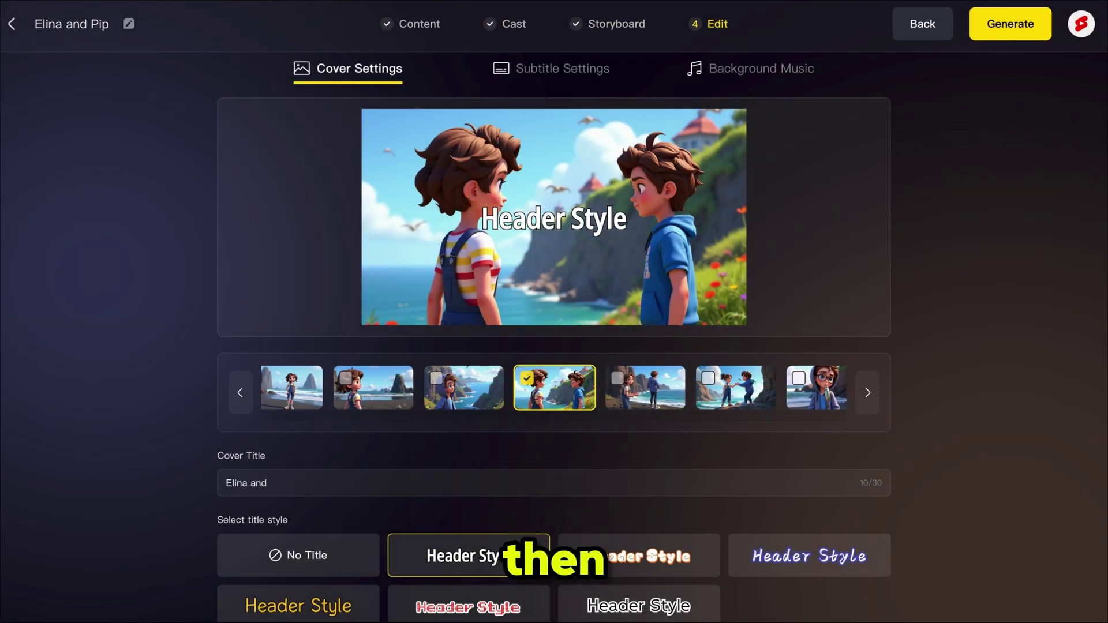
click(314, 557)
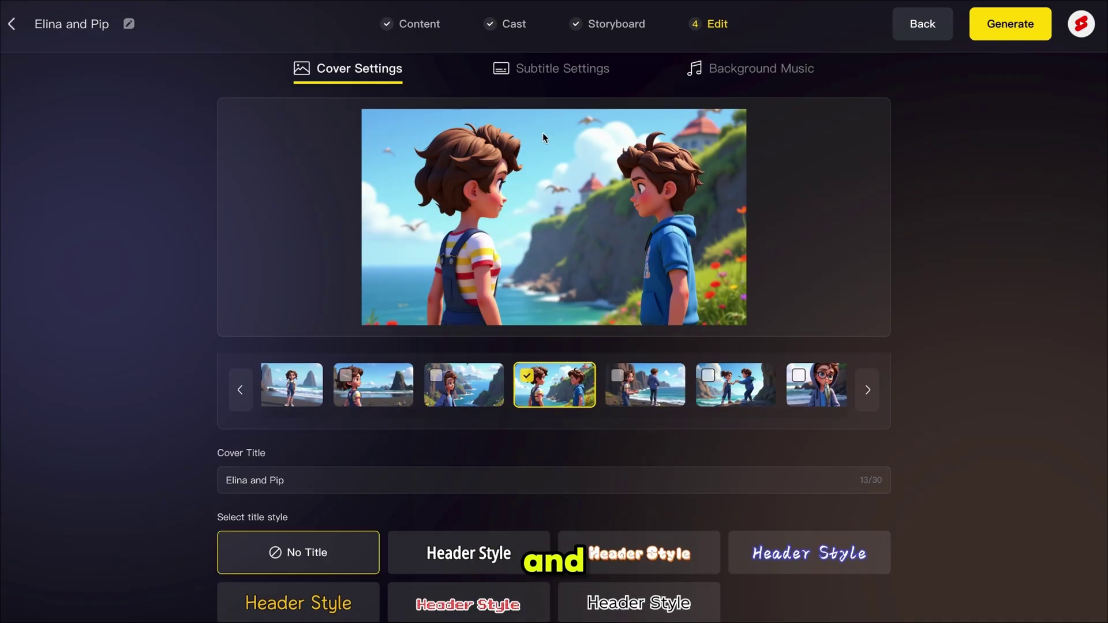
- Choose No Subtitle, set background music to None at volume 20, and open Generate settings
click(551, 68)
click(288, 402)
click(750, 68)
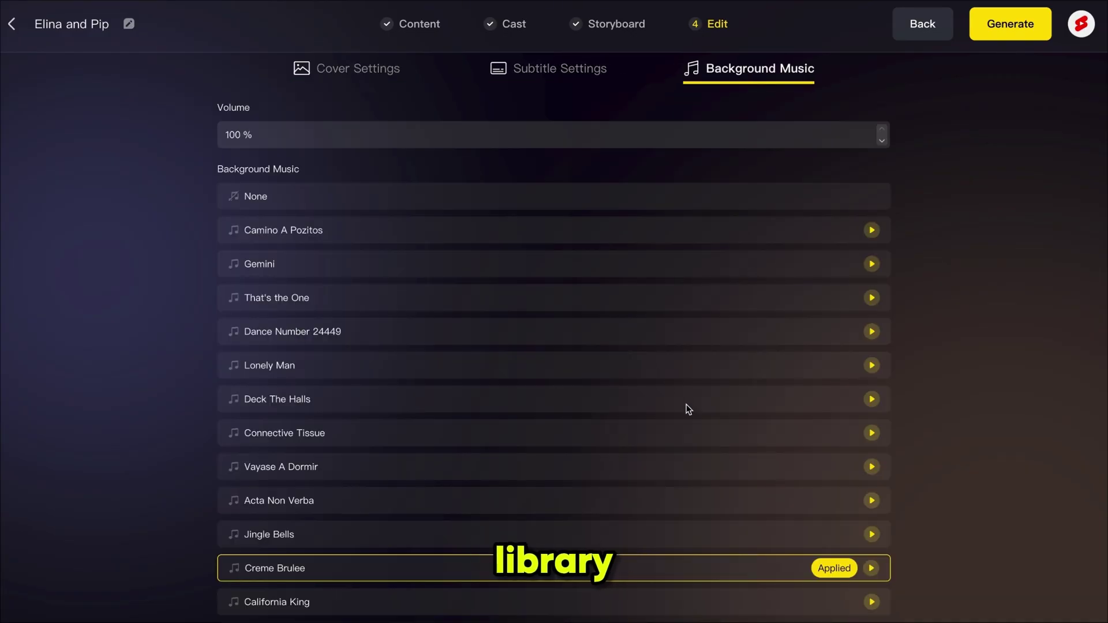
scroll(562, 471, down, 15)
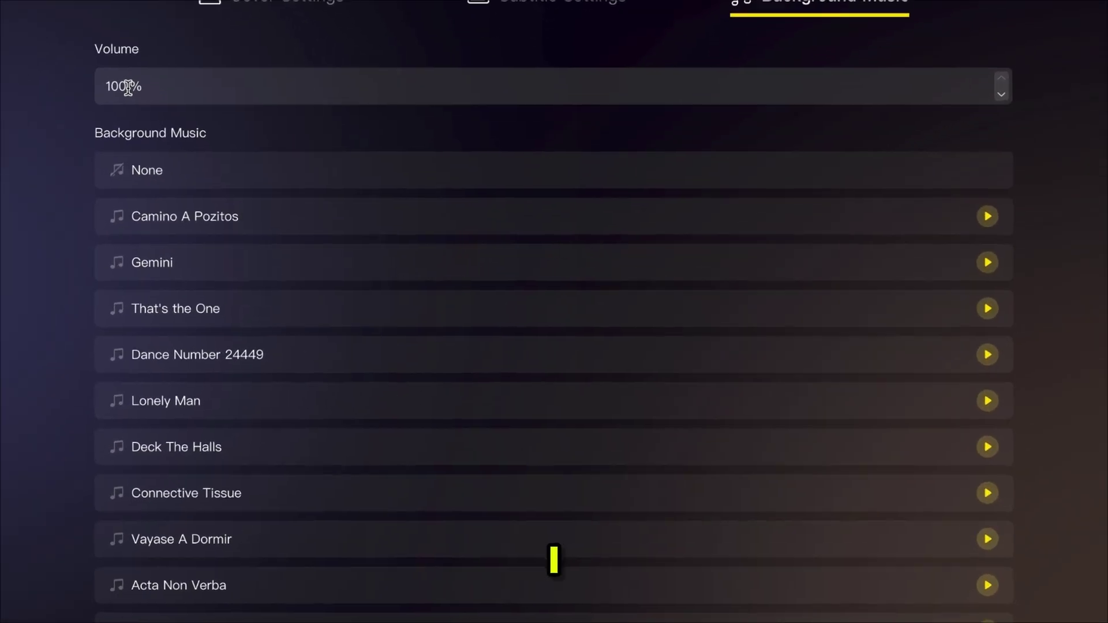
double_click(127, 86)
text(20)
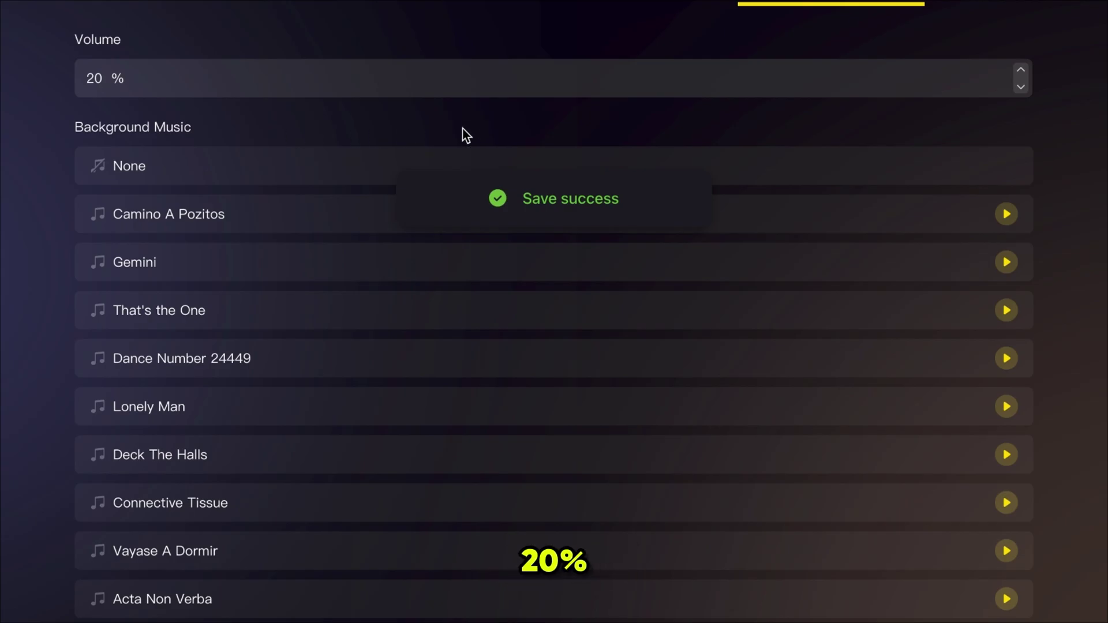
click(258, 177)
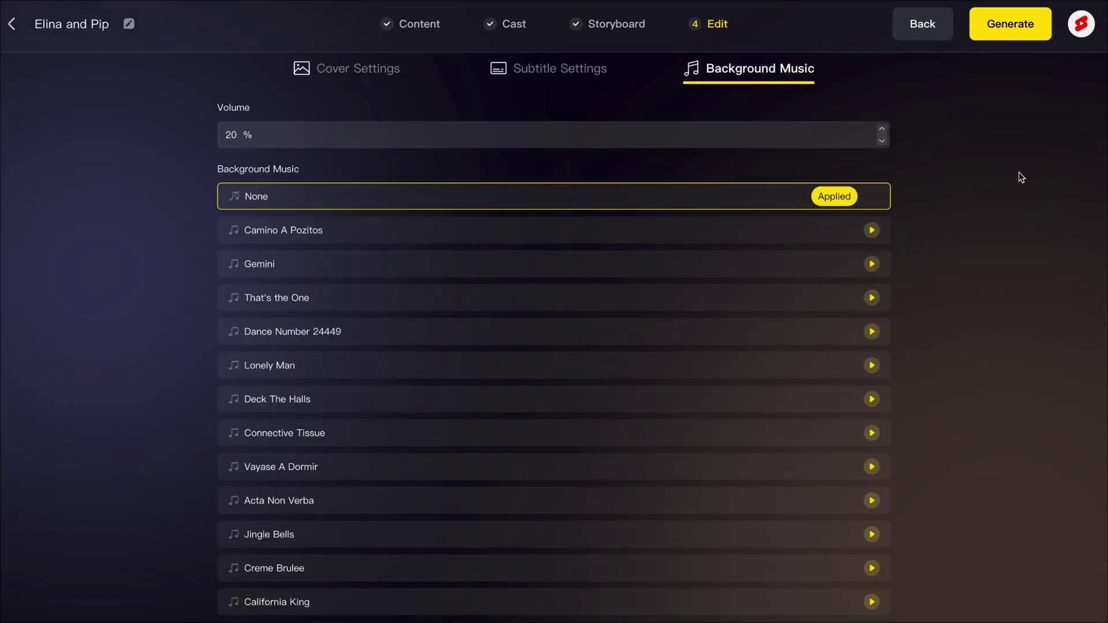
click(1024, 33)
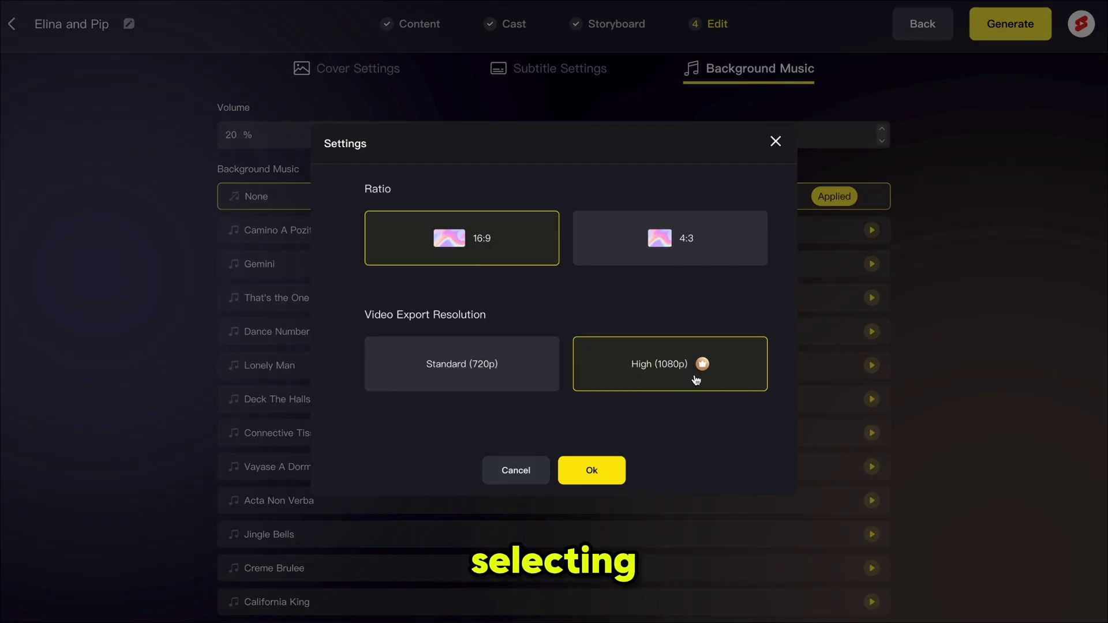
- Generate the Elina and Pip video at 16:9 High (1080p) and submit it for publishing
click(595, 474)
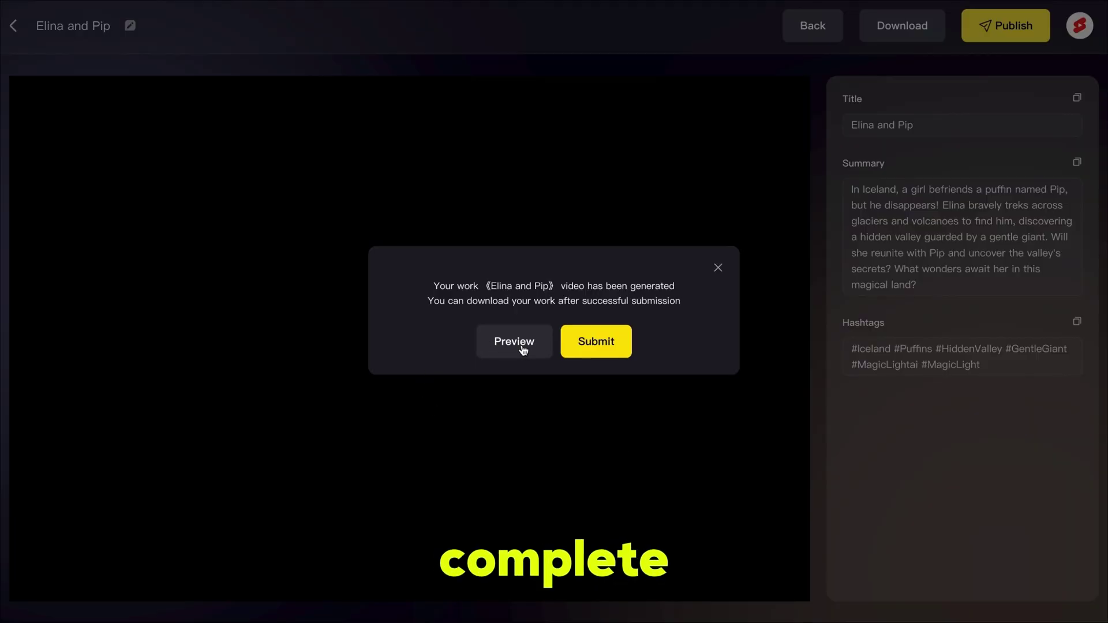
click(616, 342)
click(590, 351)
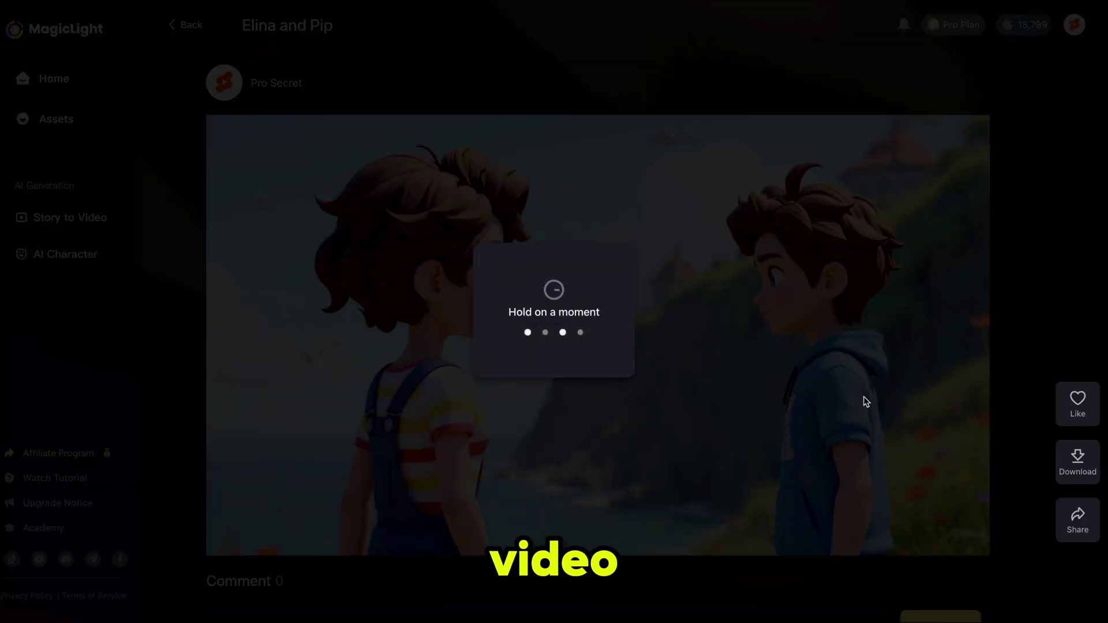